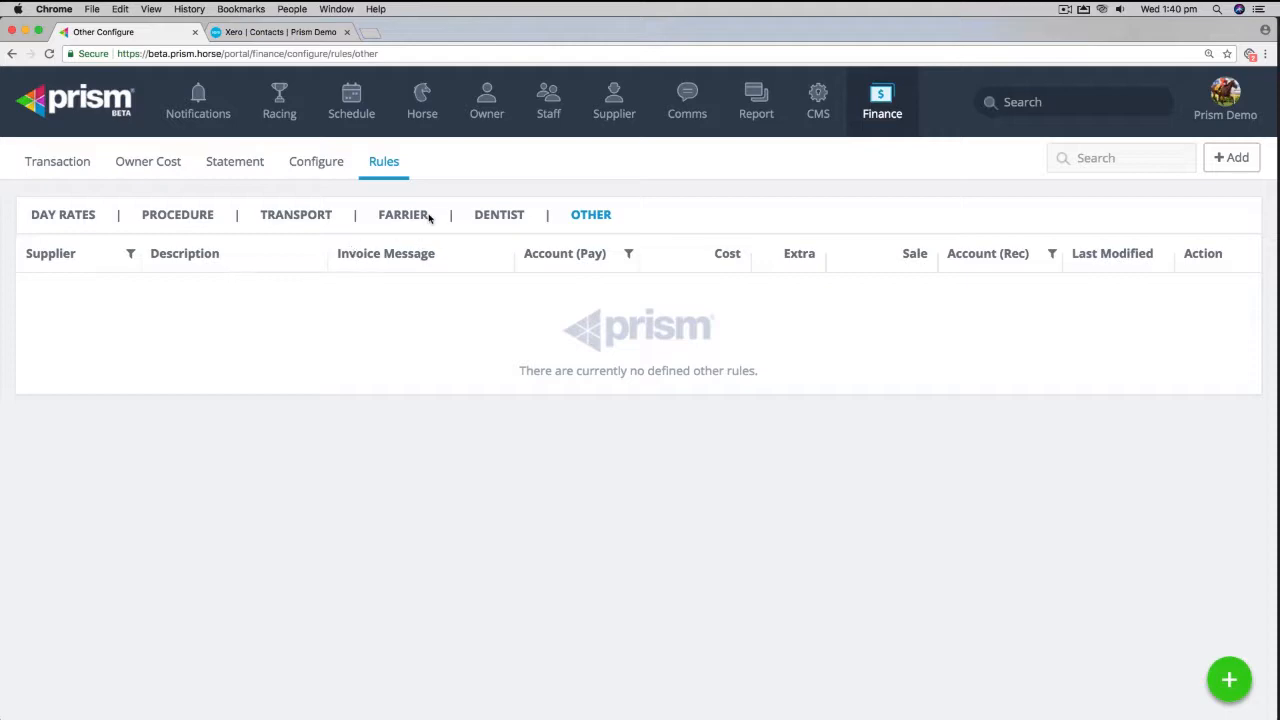
Start a new farrier finance rule and set its supplier to All Suppliers
click(410, 220)
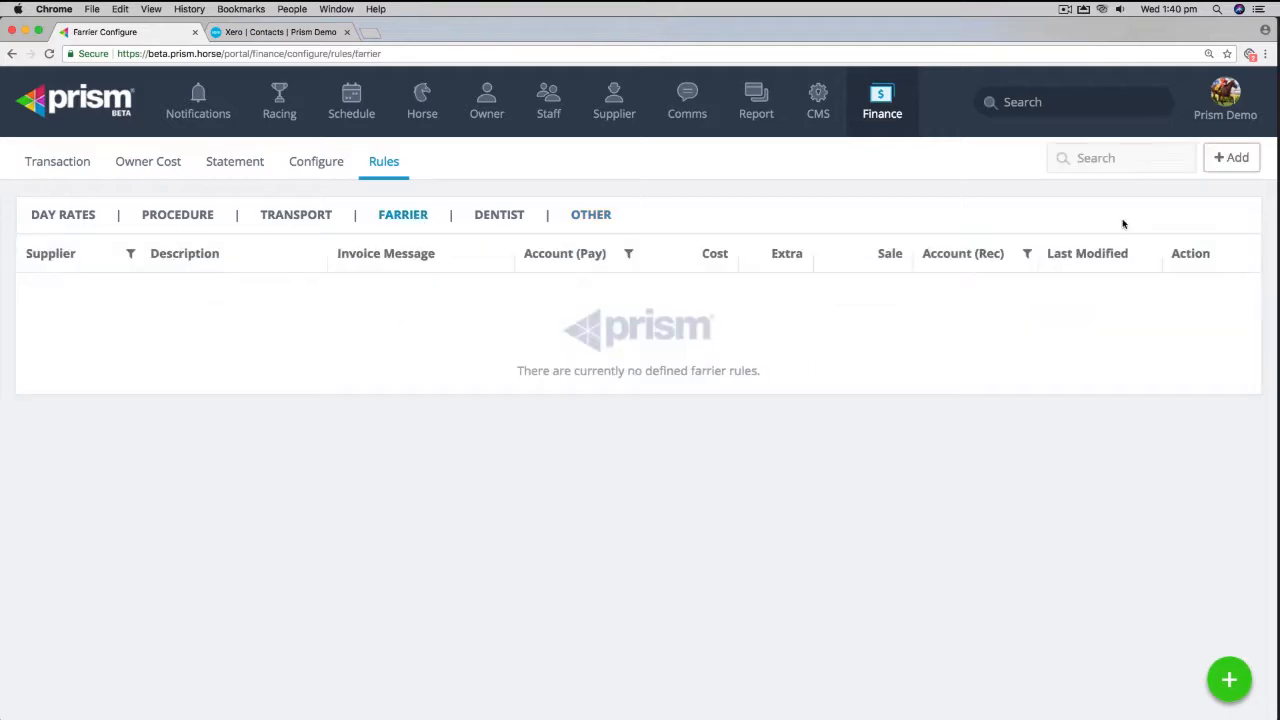
click(1231, 158)
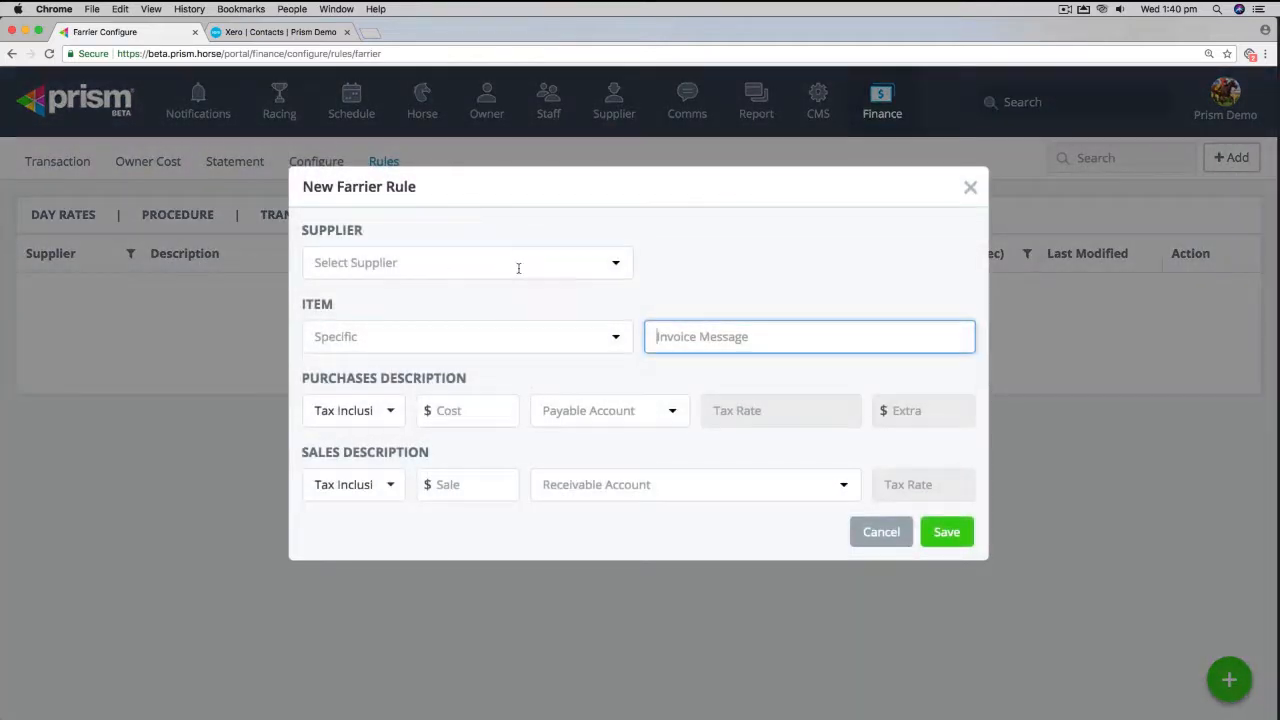
click(617, 263)
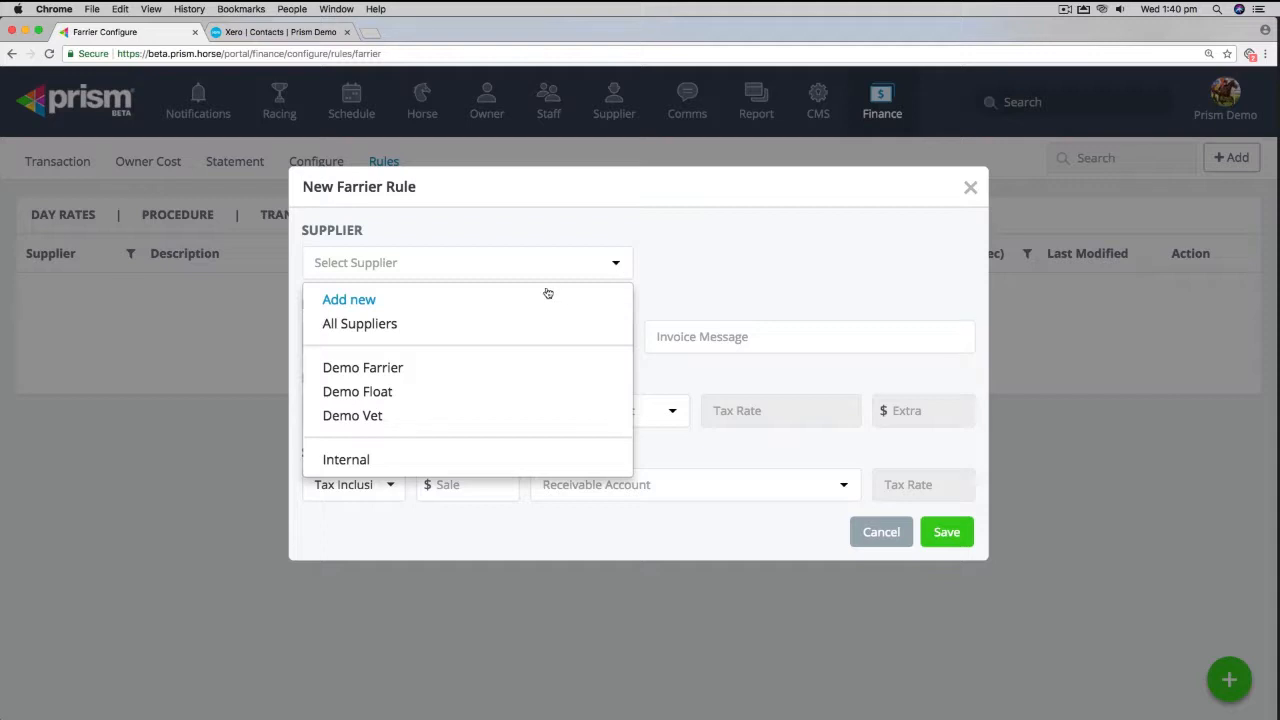
click(397, 398)
click(611, 265)
click(402, 325)
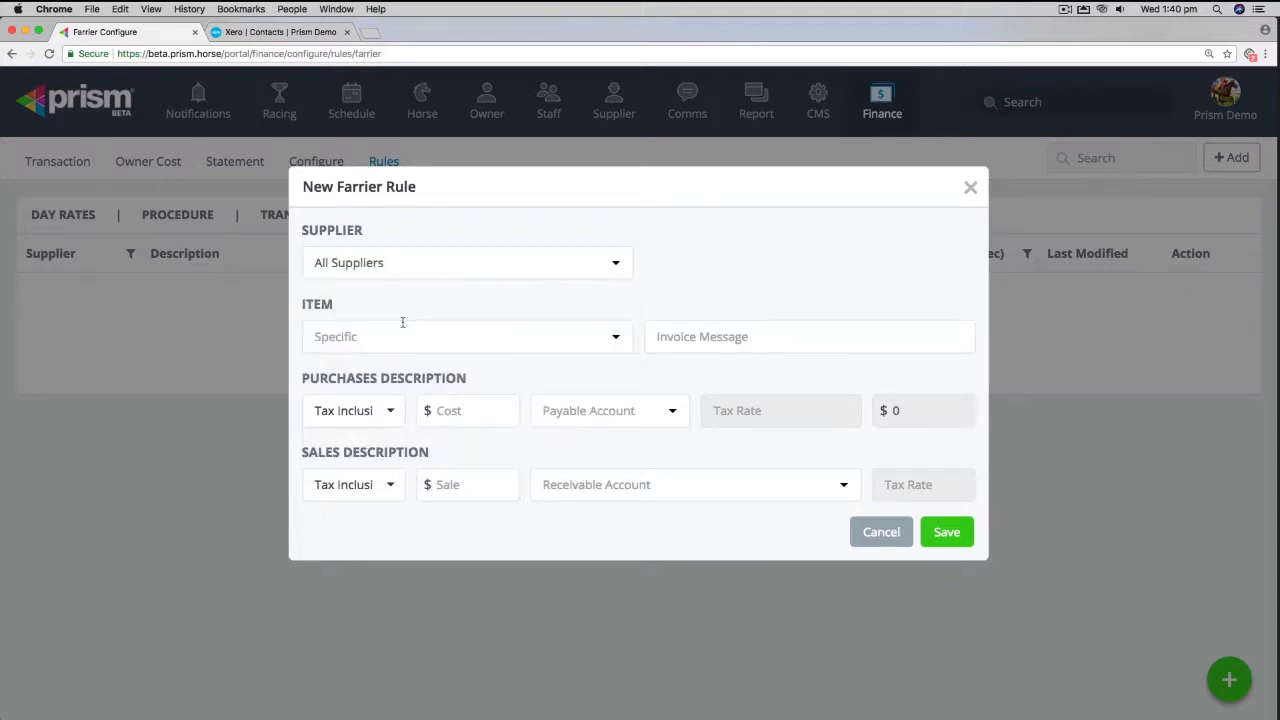
Create a new item called New Shoes and use it as the farrier rule's item
click(617, 340)
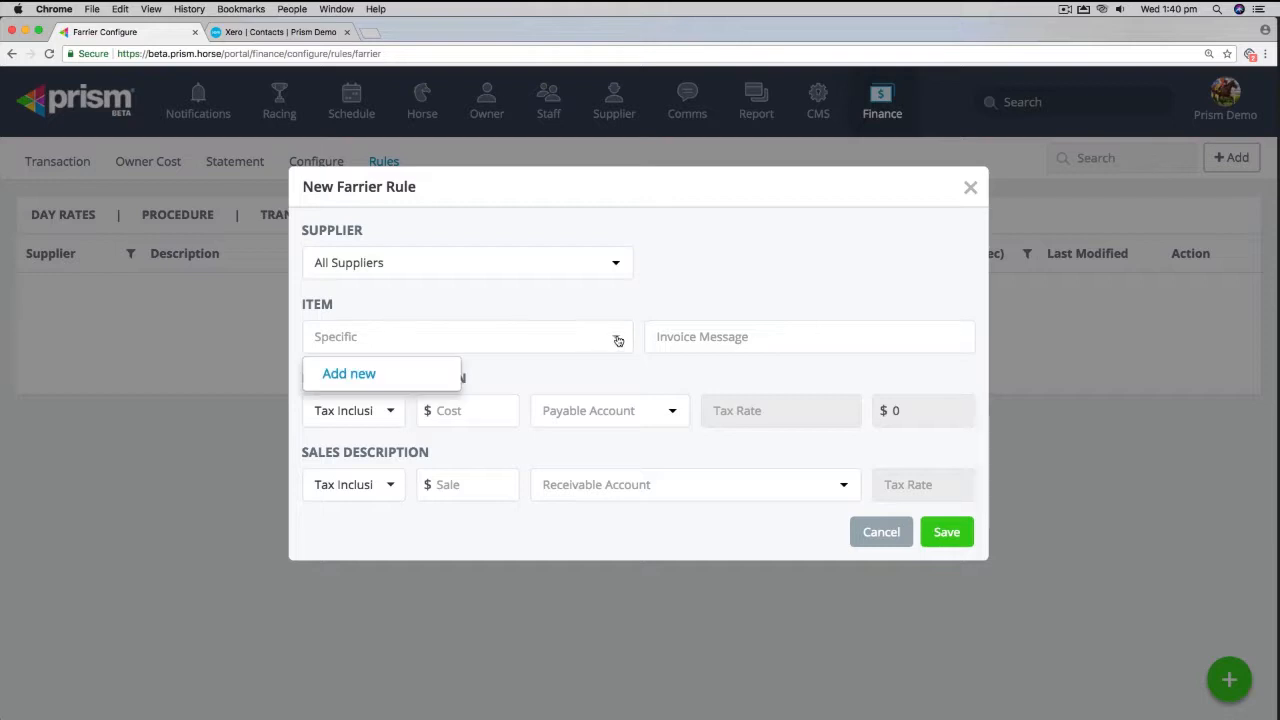
click(338, 375)
click(383, 383)
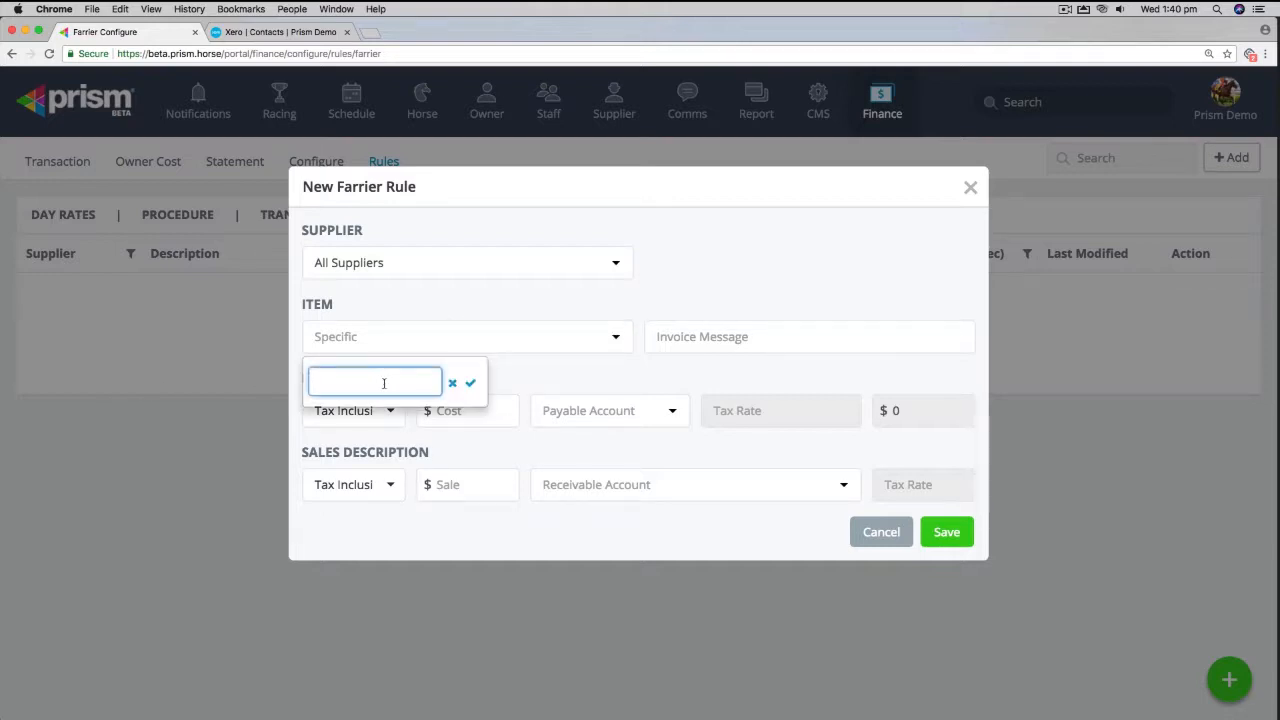
text(New Shoes)
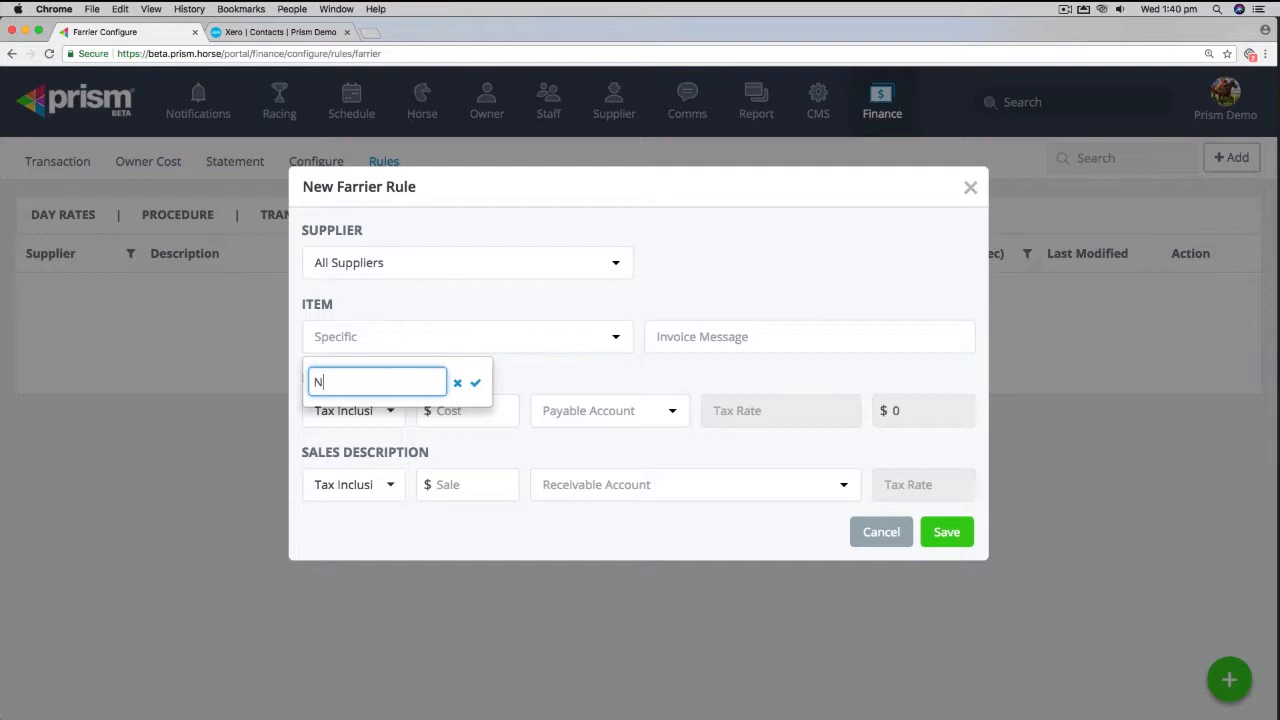
click(476, 383)
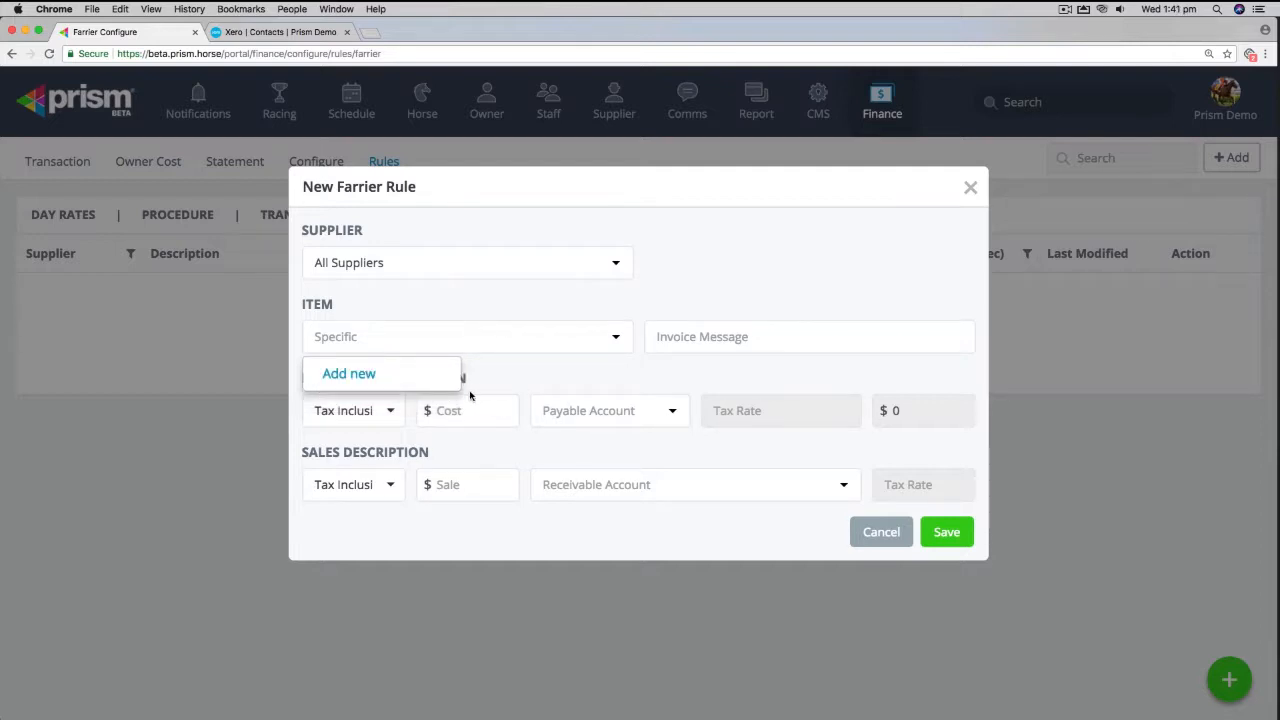
click(486, 378)
click(420, 336)
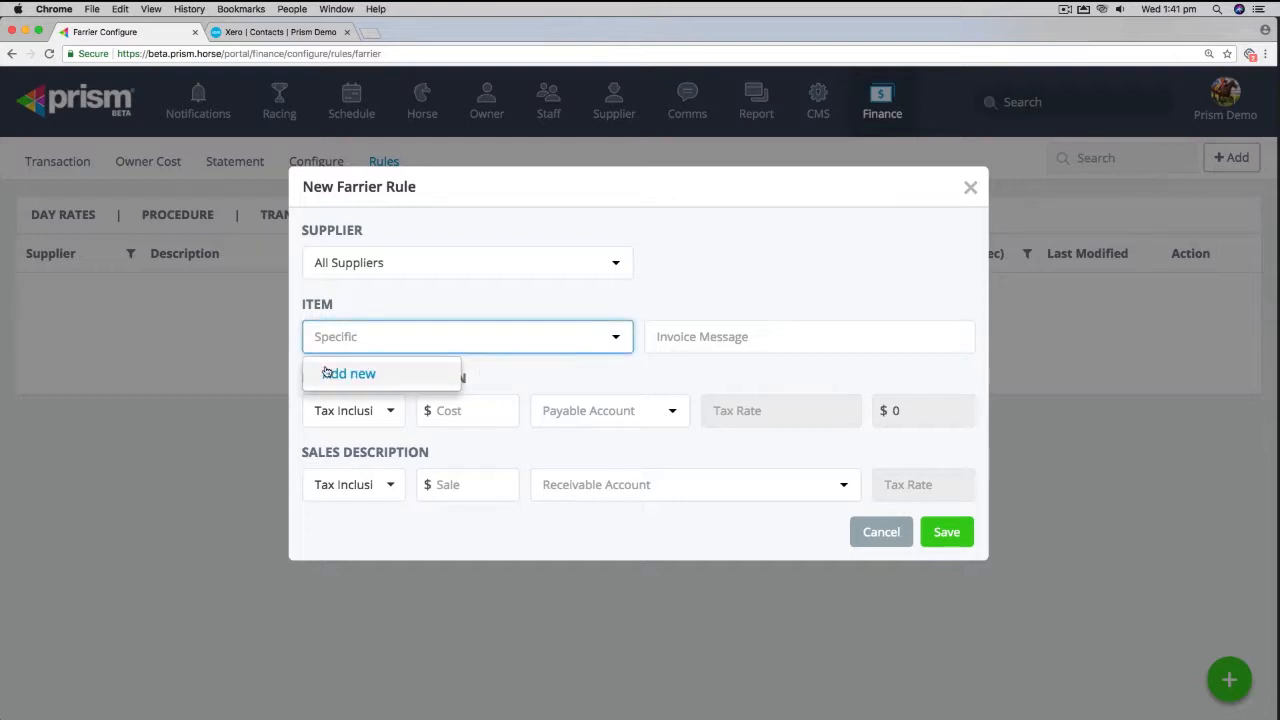
click(327, 373)
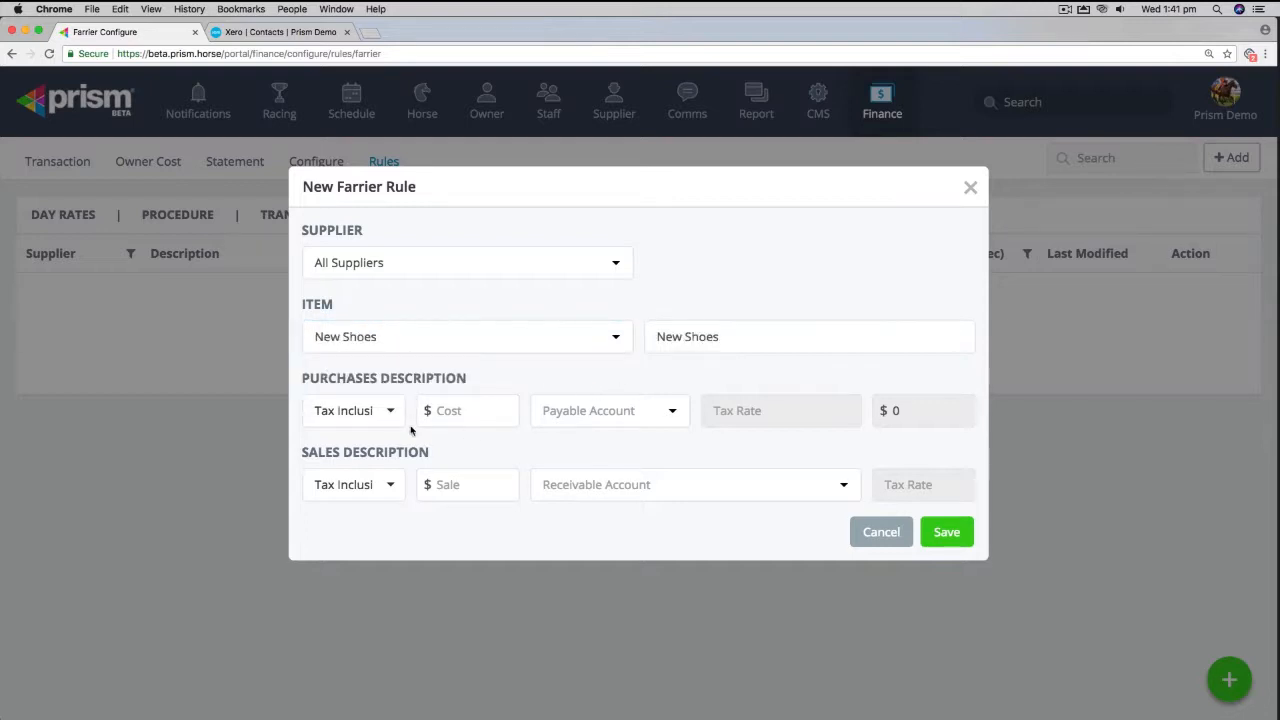
Set the farrier rule's sale price to $175 with receivable account 105 - Farrier Recoverable, and save the rule
click(444, 484)
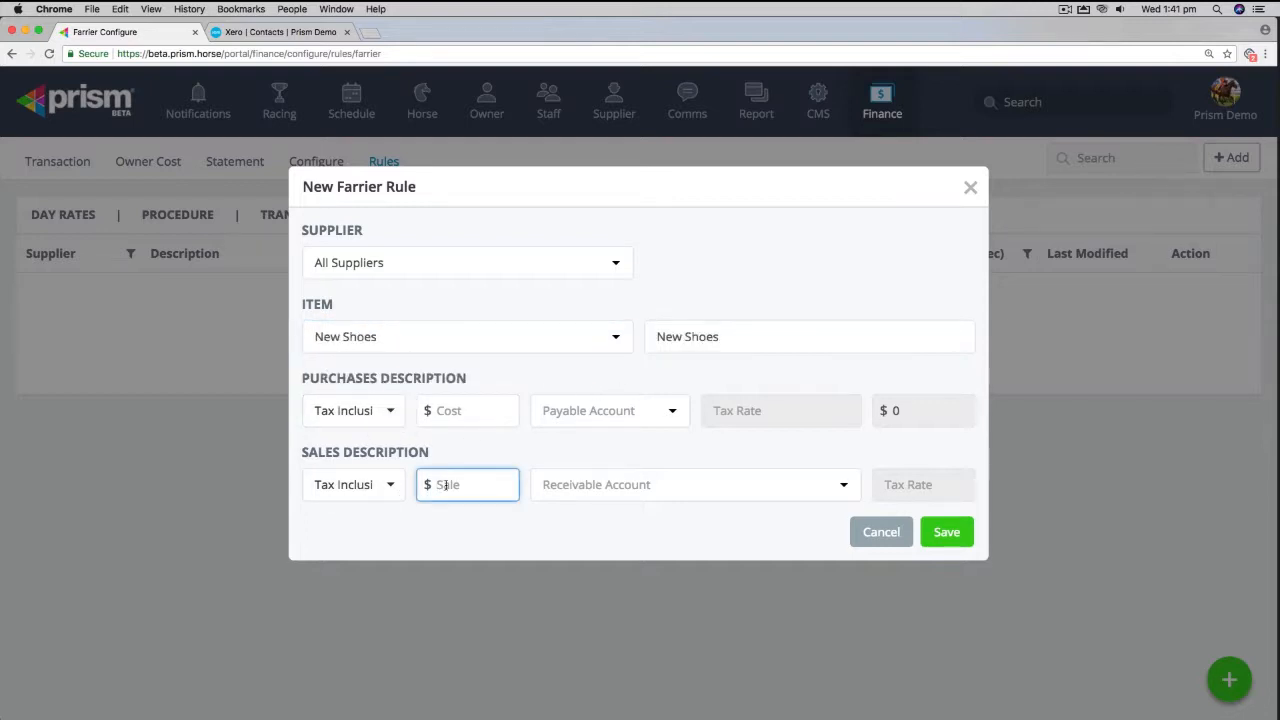
text(175)
click(662, 480)
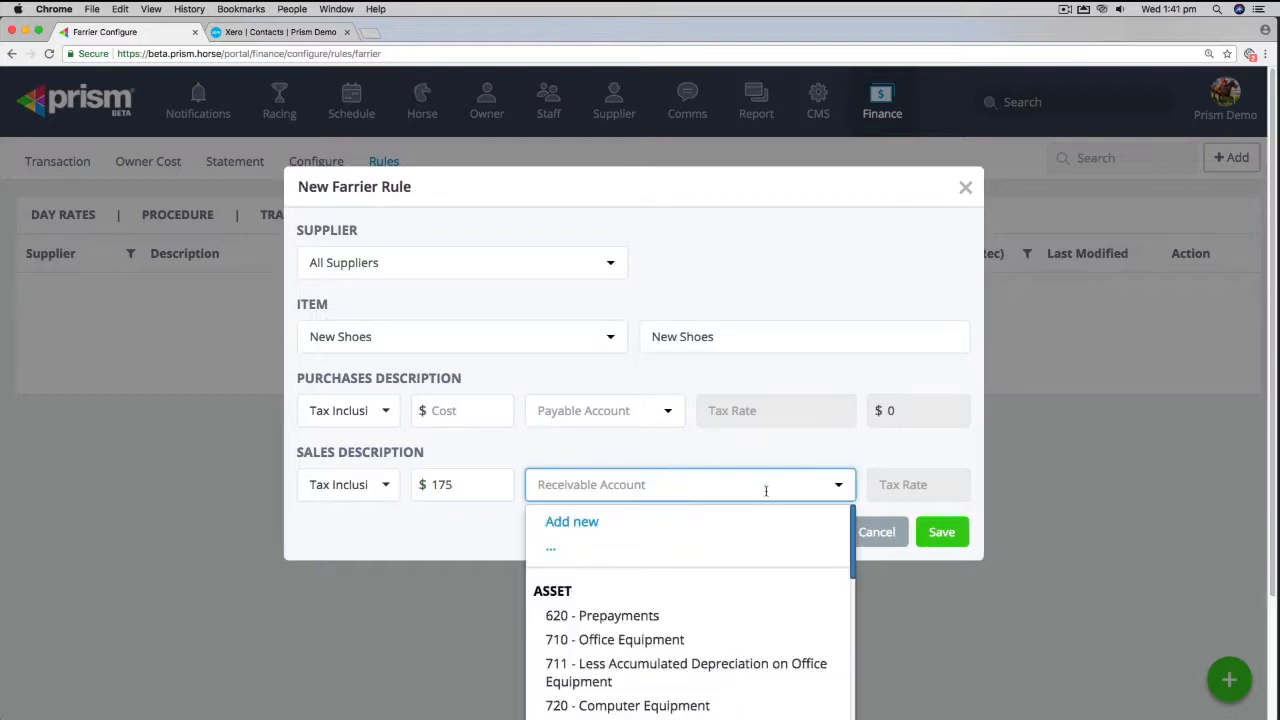
text(farr)
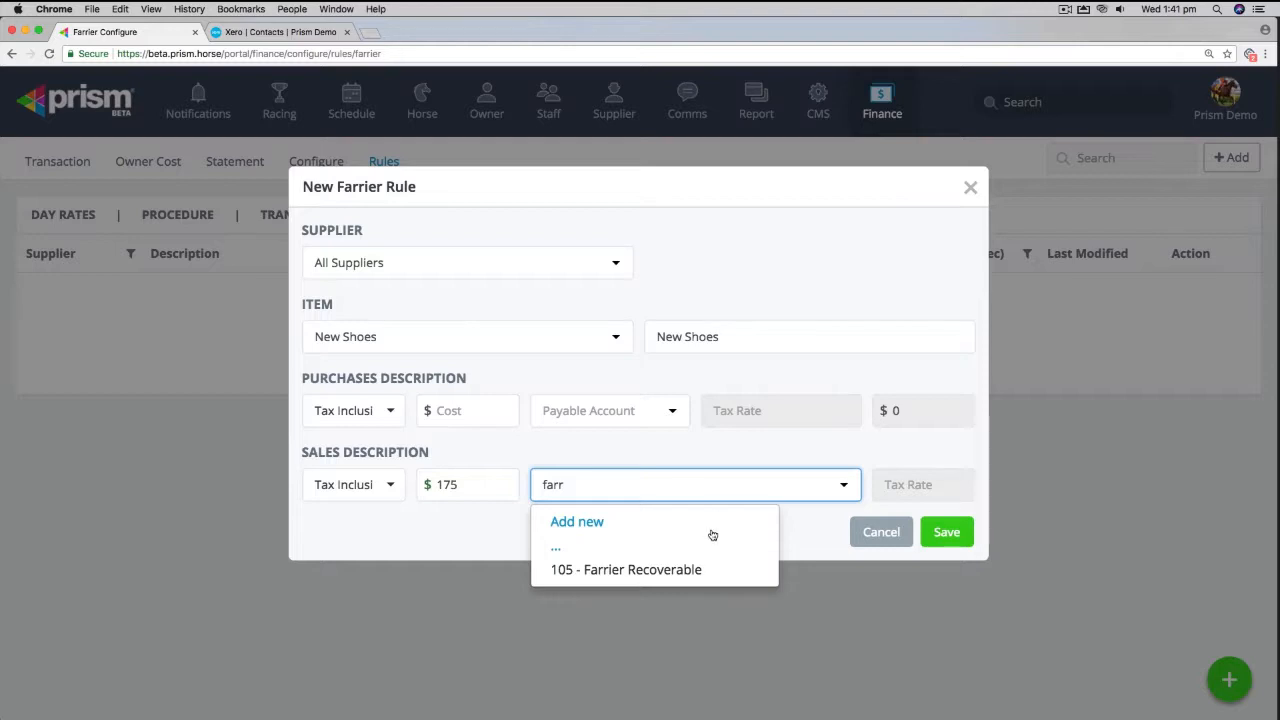
click(686, 570)
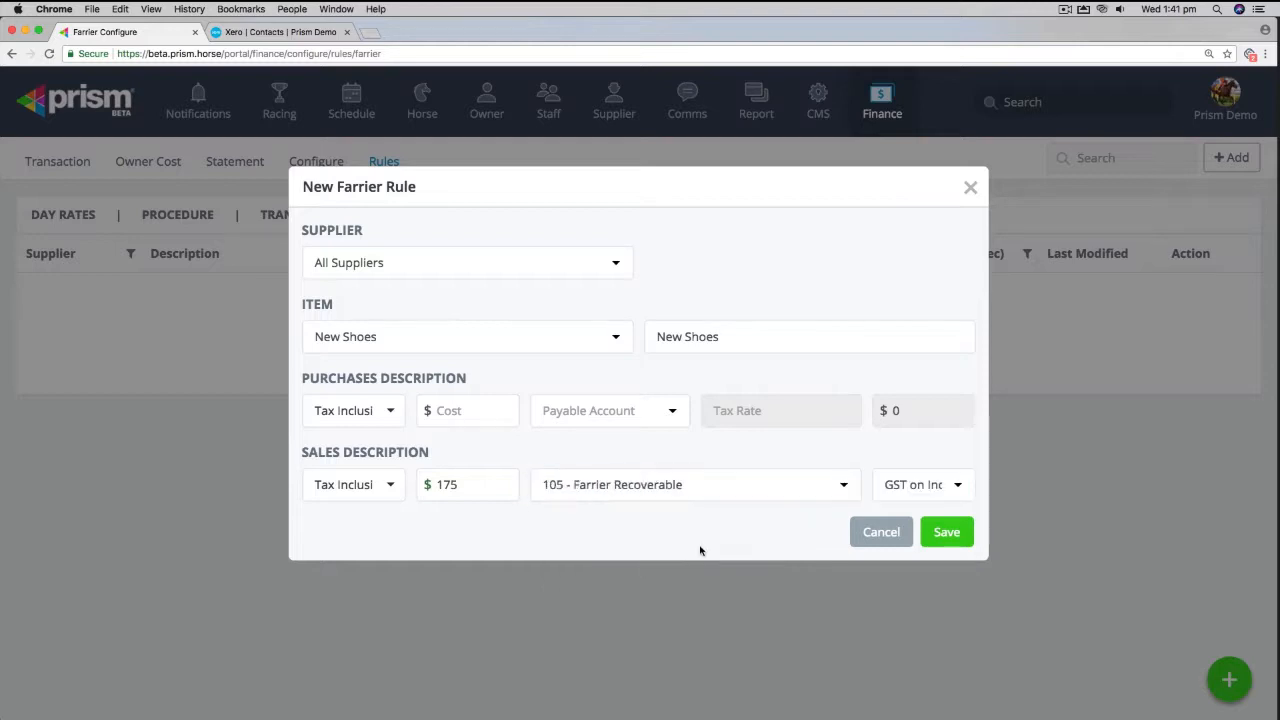
click(945, 533)
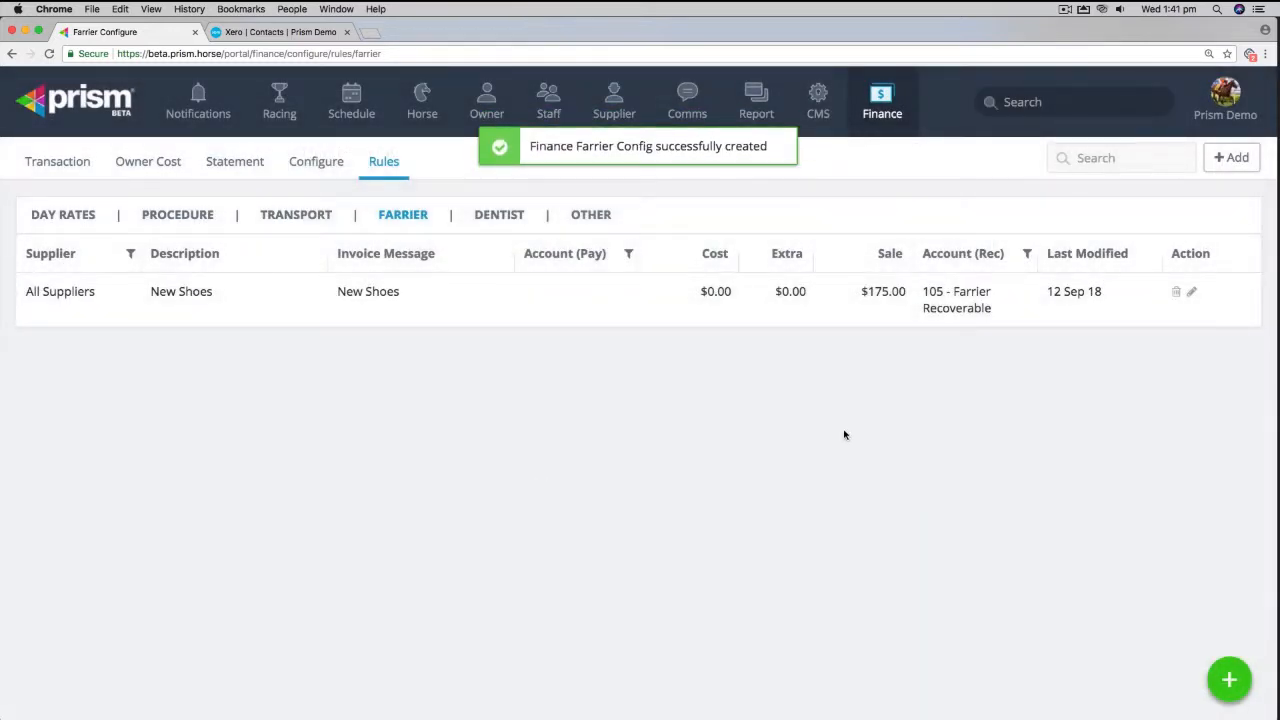
Start a new dentist finance rule with a sale price of $100
click(506, 224)
click(1228, 158)
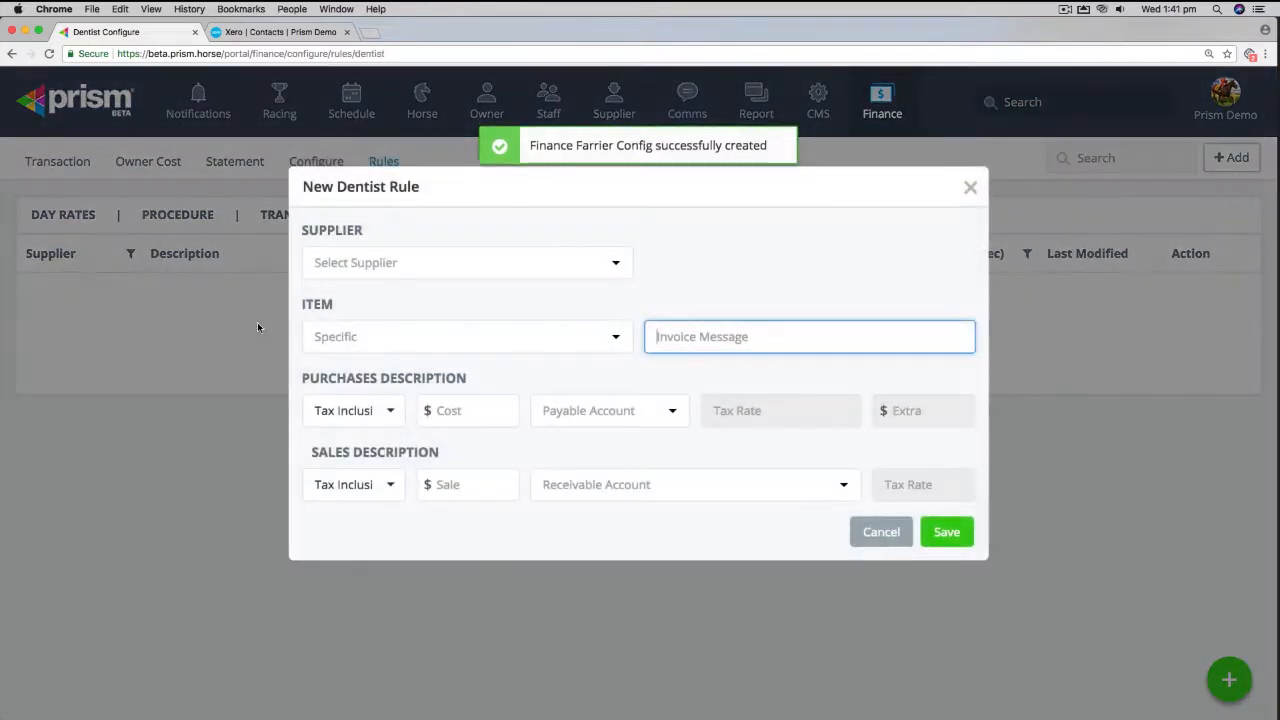
click(447, 490)
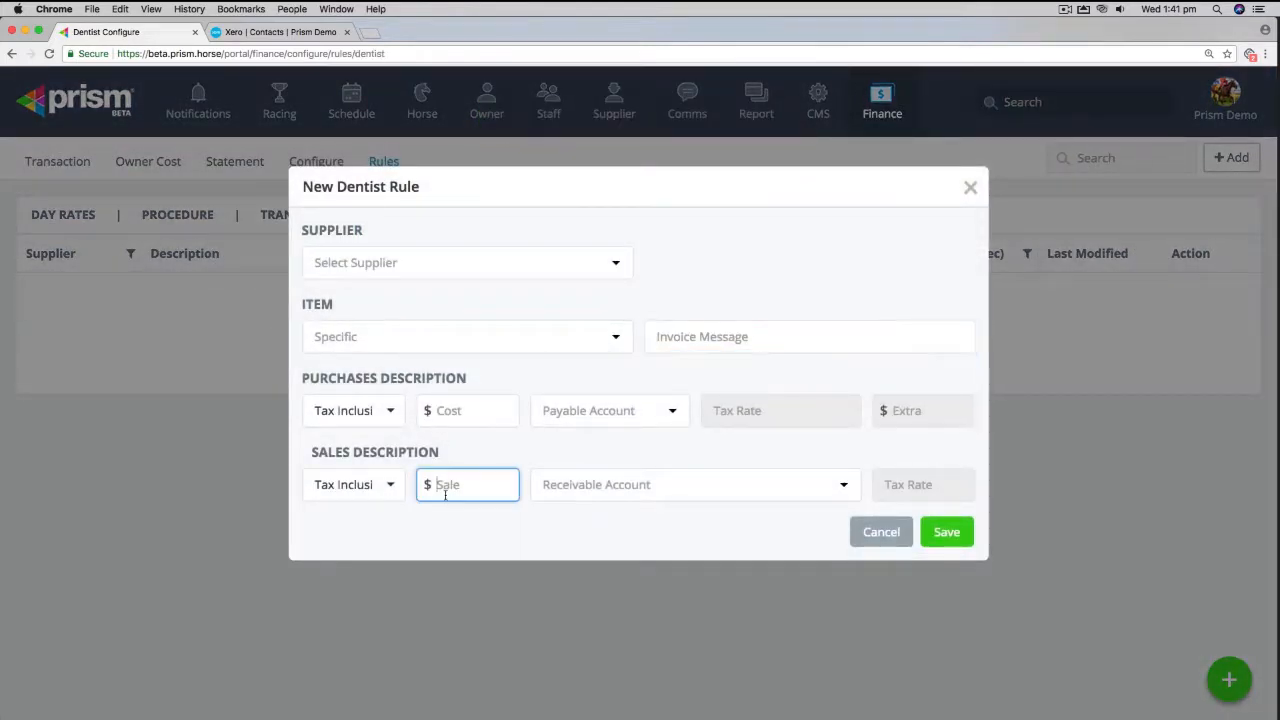
text(100)
key(Tab)
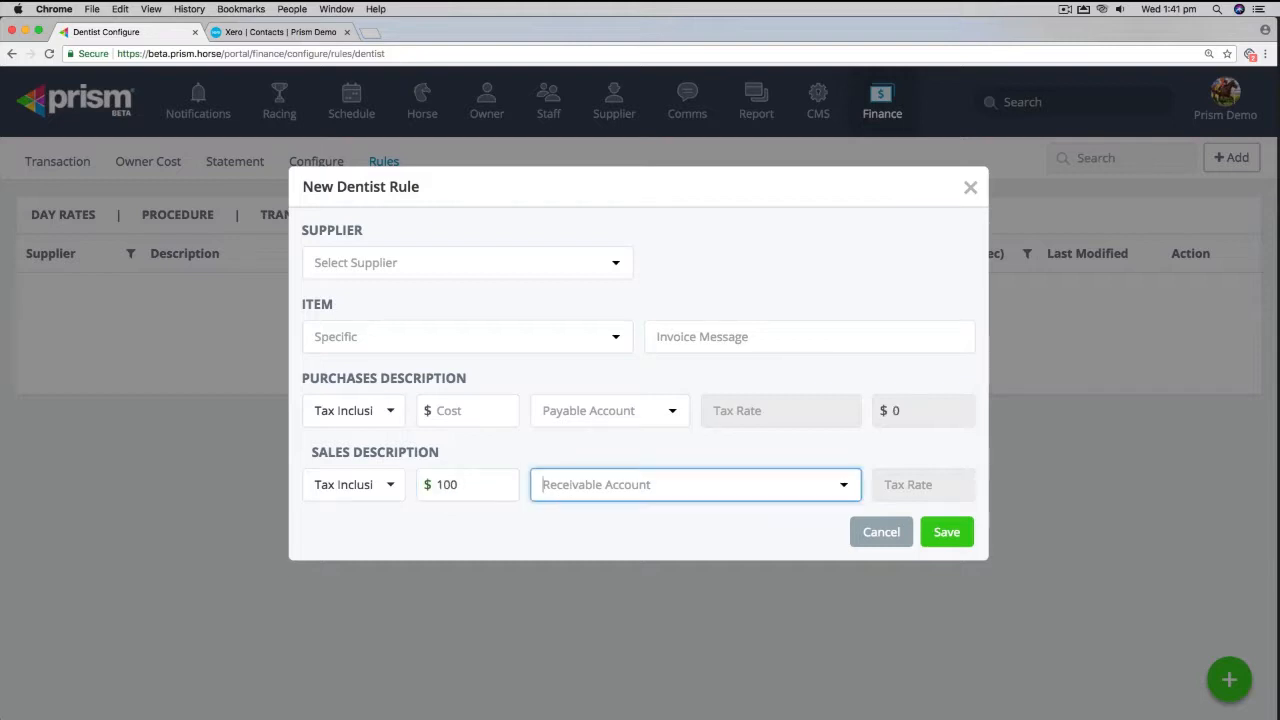
Create a new item called Clean for the dentist rule and set the supplier to All Suppliers
click(354, 337)
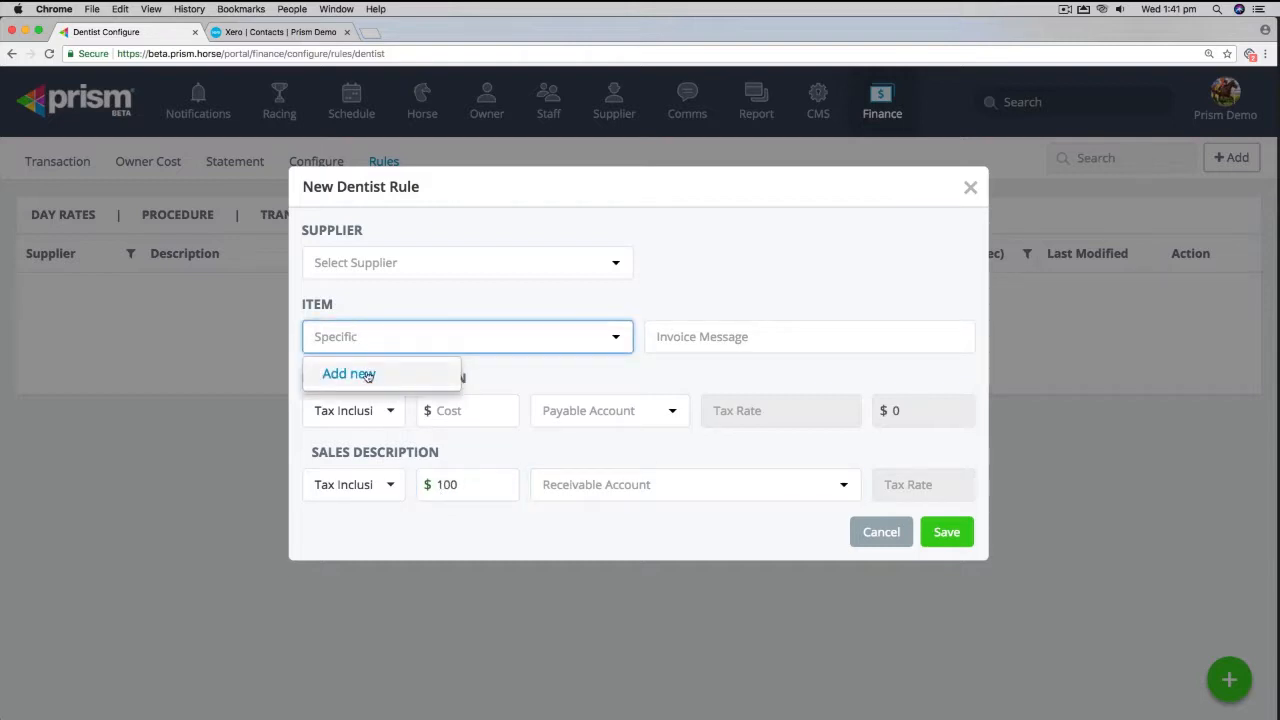
click(349, 371)
text(Cle)
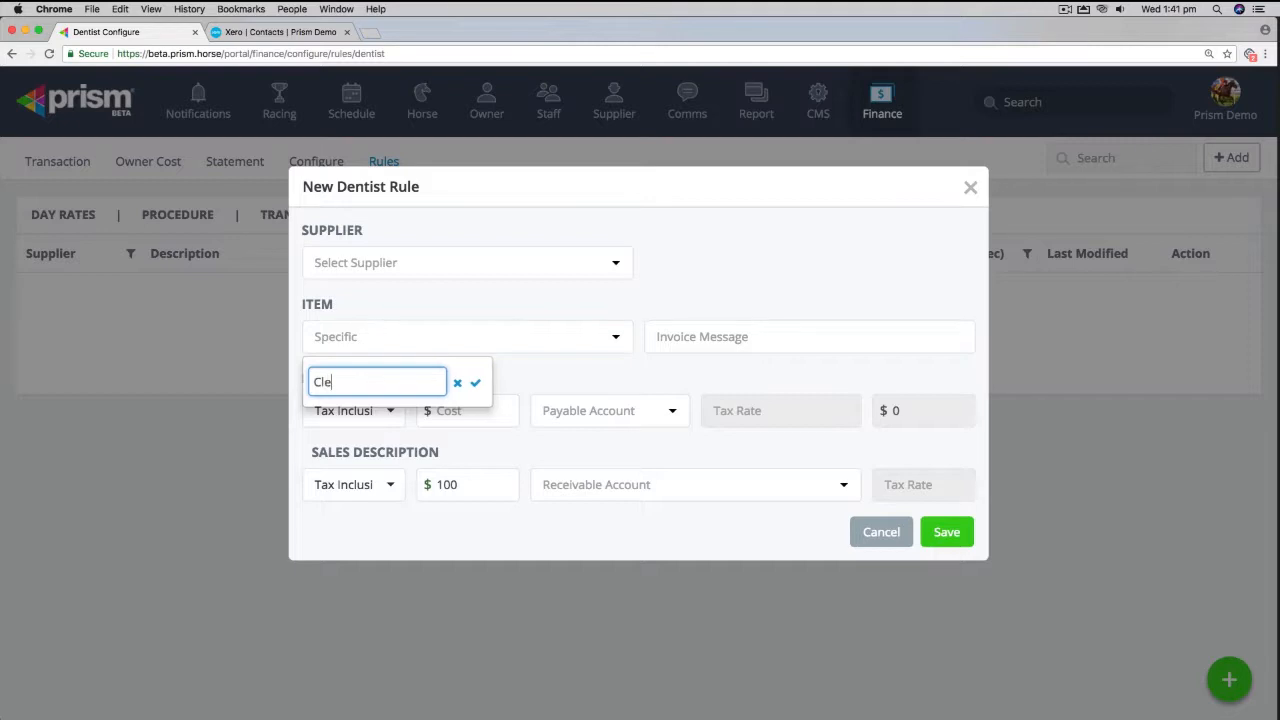
text(an)
click(475, 382)
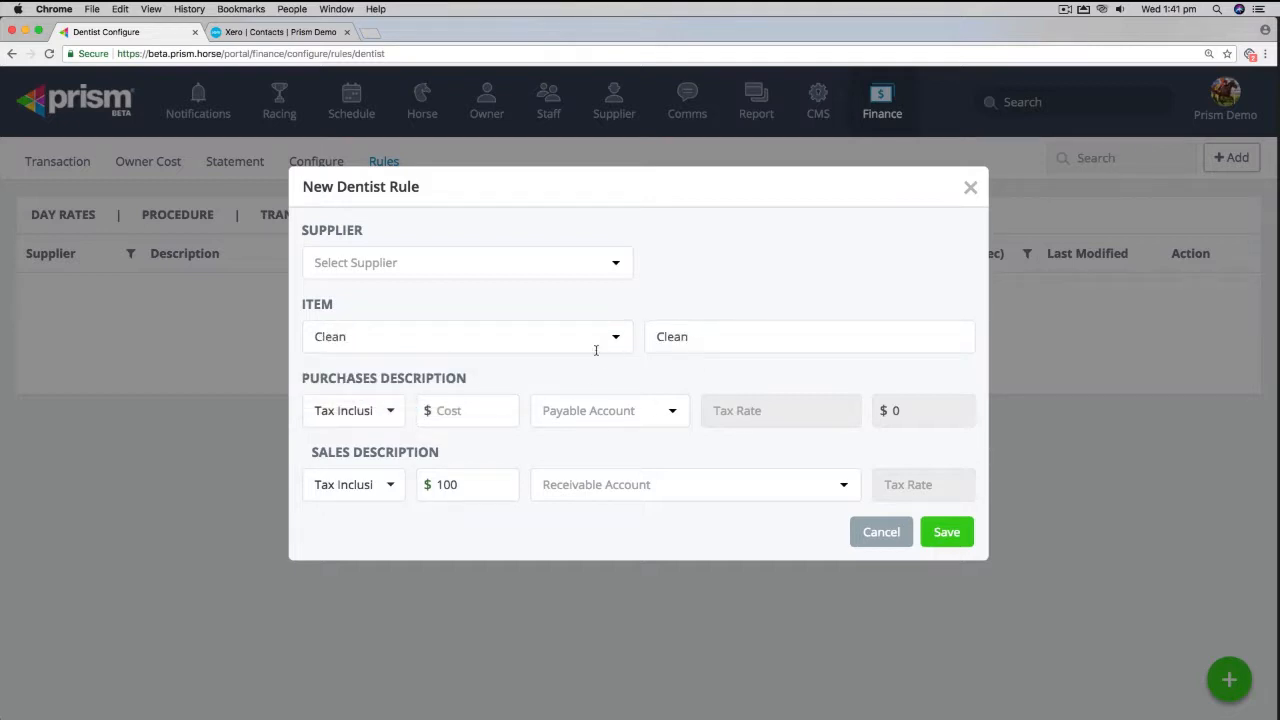
click(621, 266)
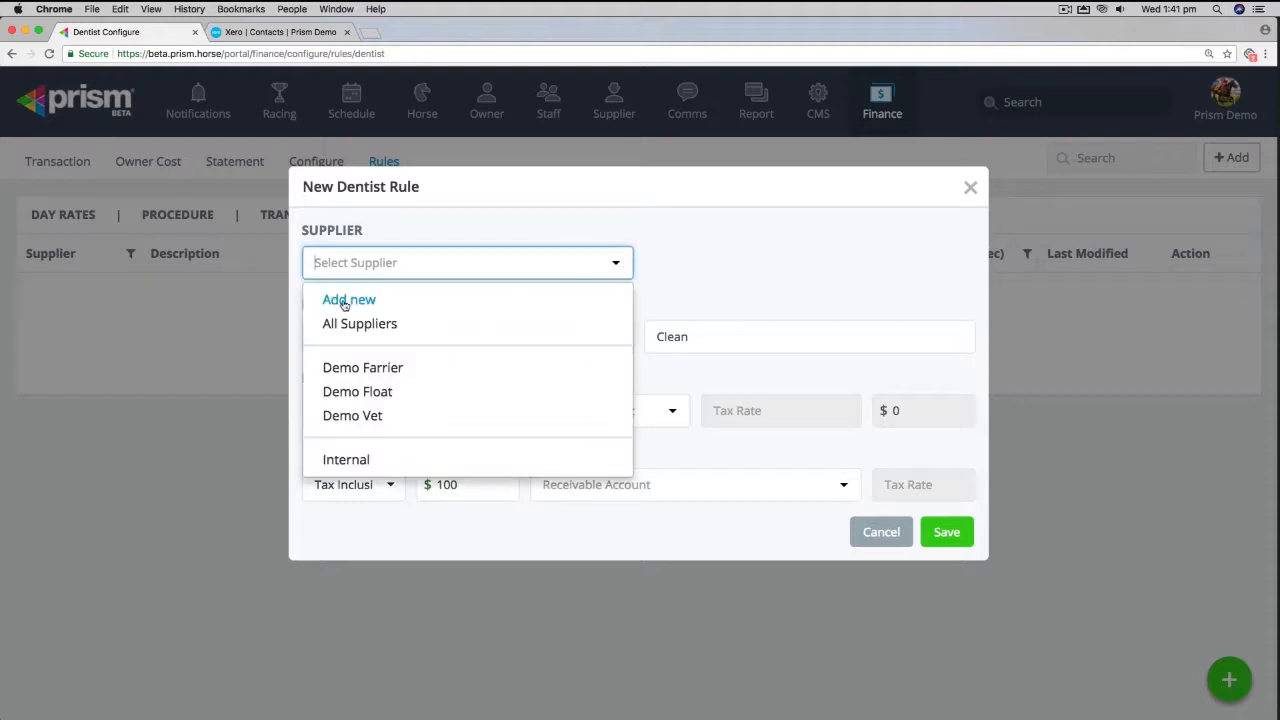
click(409, 325)
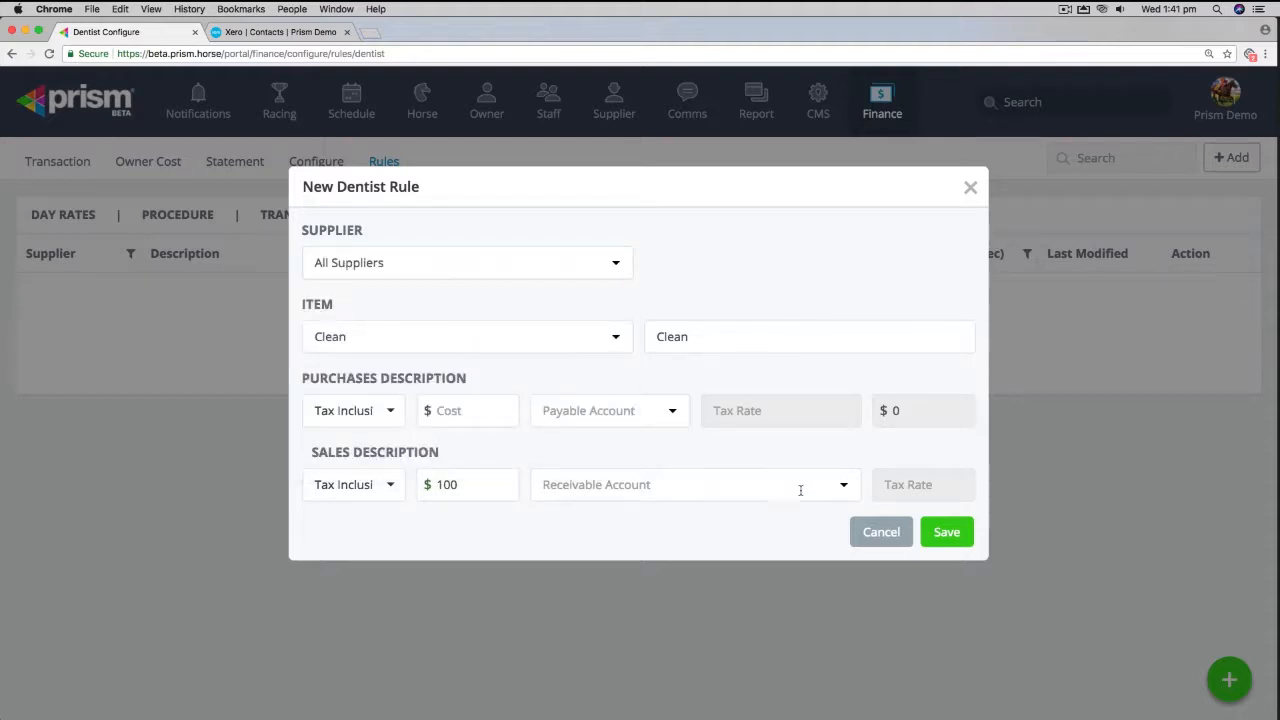
Start a new receivable account for the dentist rule with code 119 and the name Dentist Recoverable
click(800, 488)
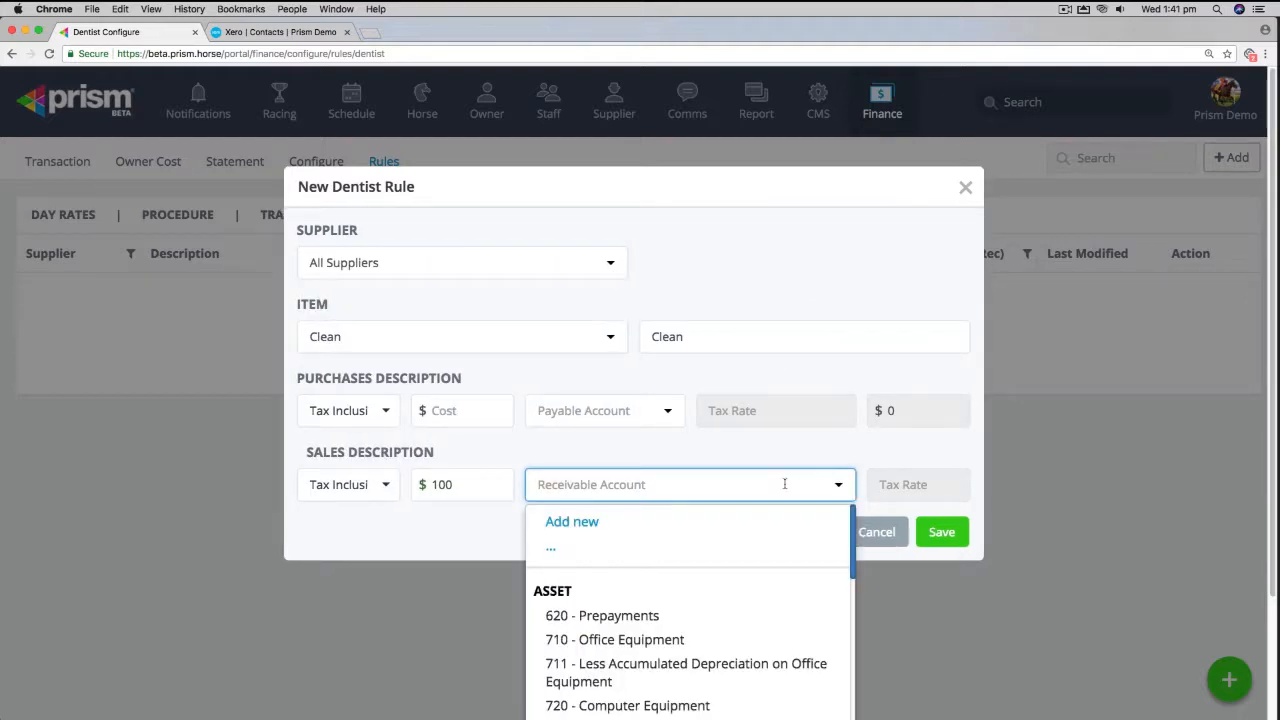
click(572, 524)
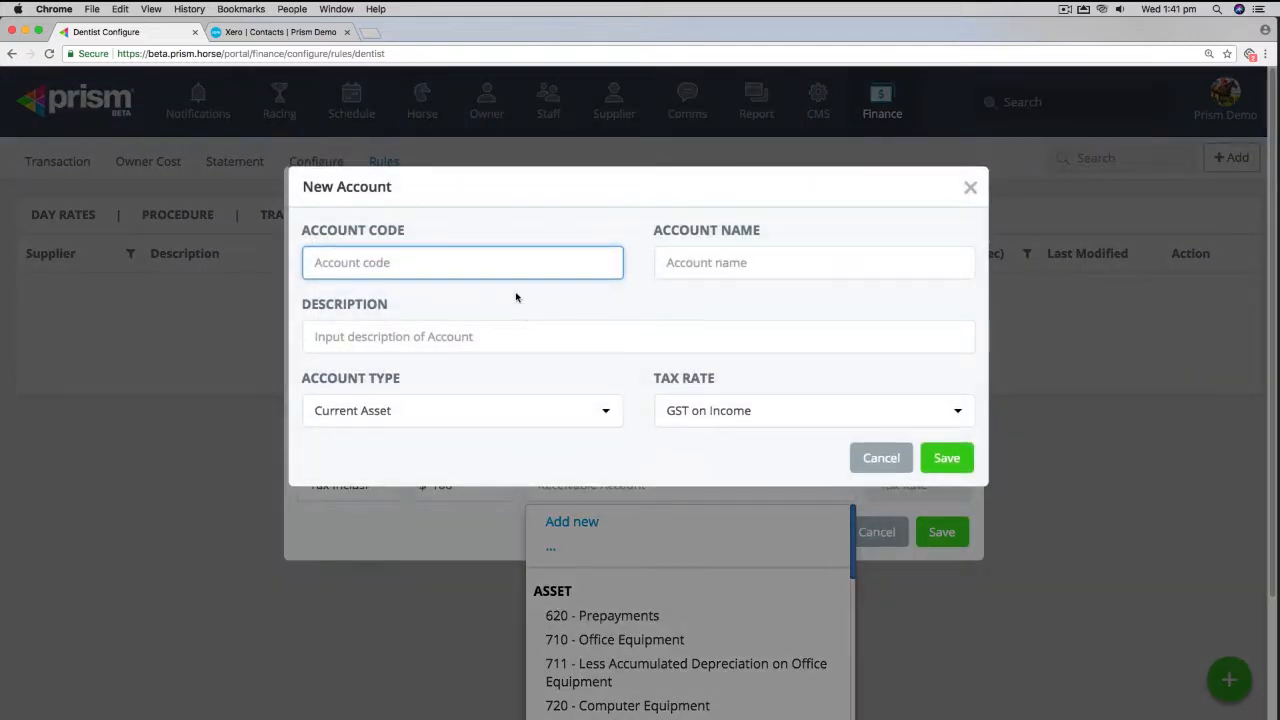
text(119)
key(Tab)
text(Den)
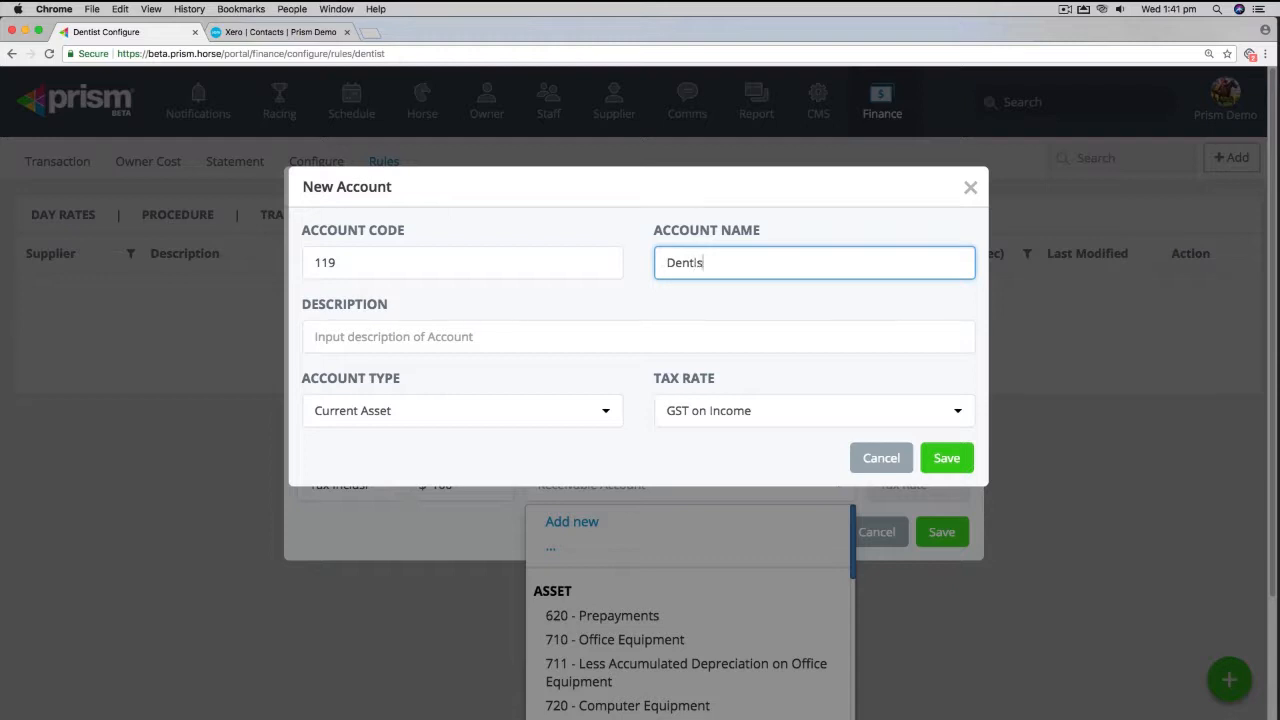
text(tist Recoverable)
click(474, 338)
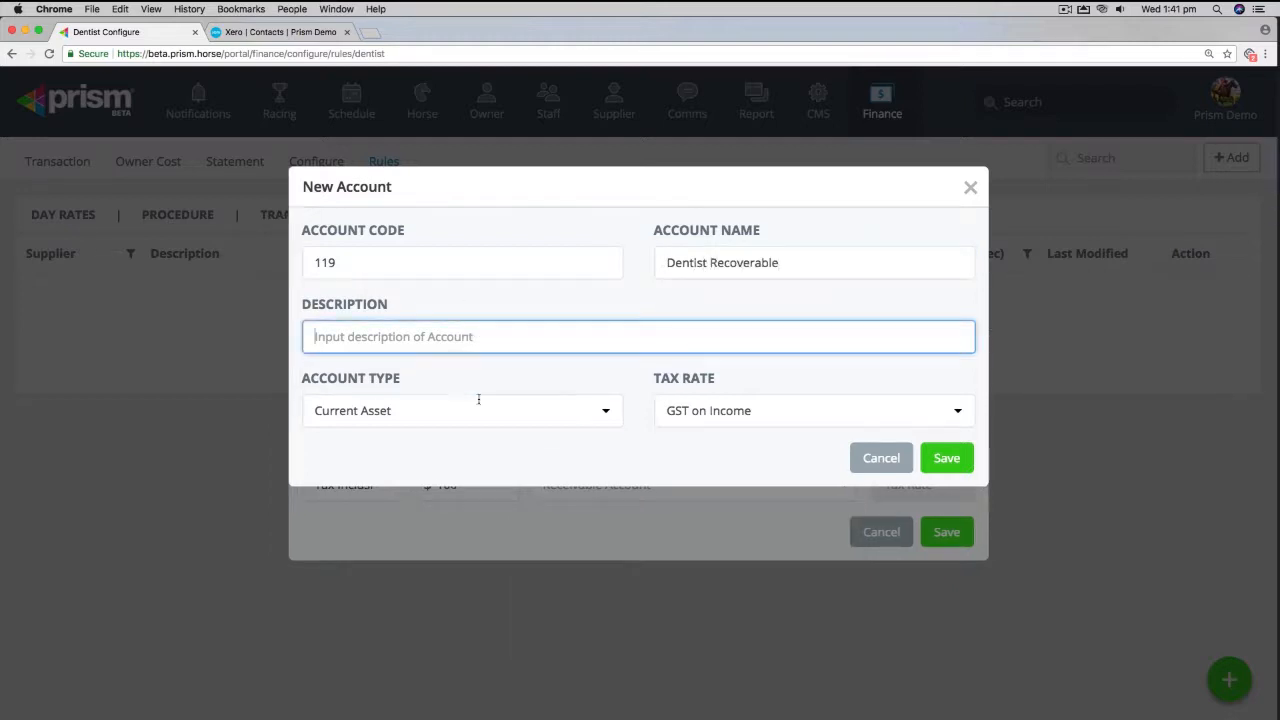
Set the new account's type to Revenue, choose its tax rate, and save both the account and the dentist rule
click(480, 401)
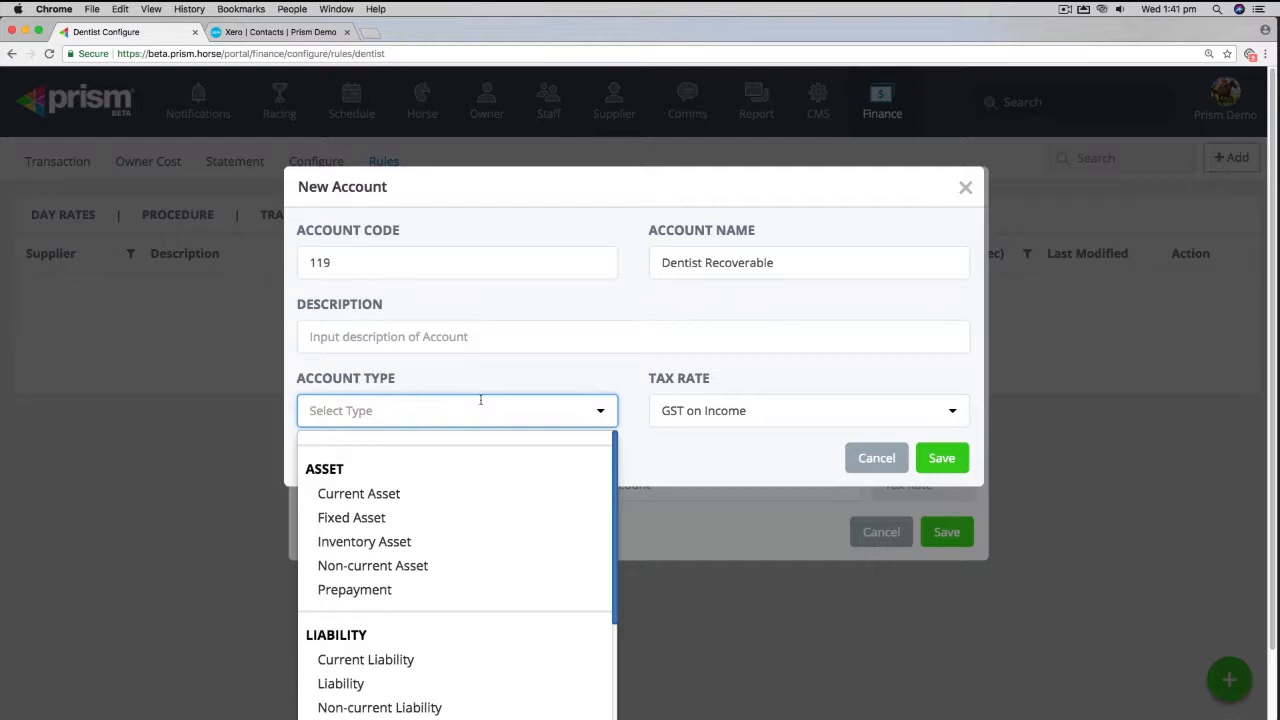
text(rev)
click(406, 450)
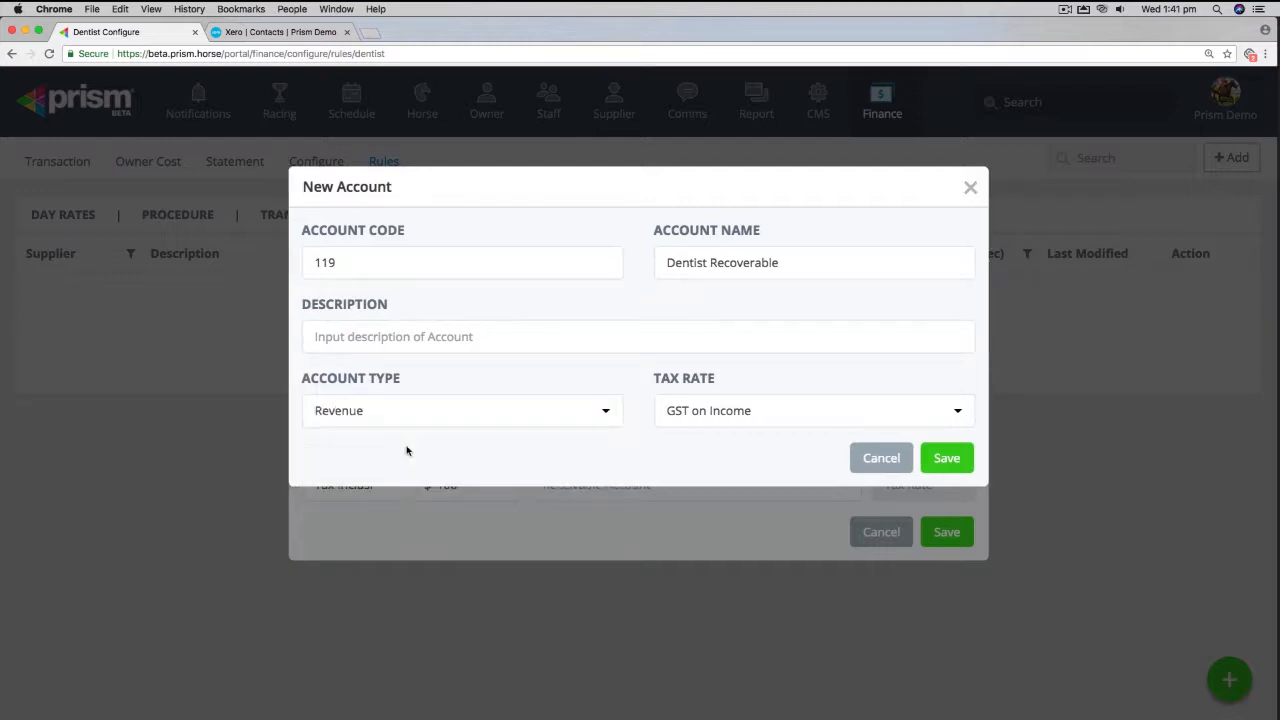
click(820, 410)
click(777, 521)
click(947, 458)
click(946, 533)
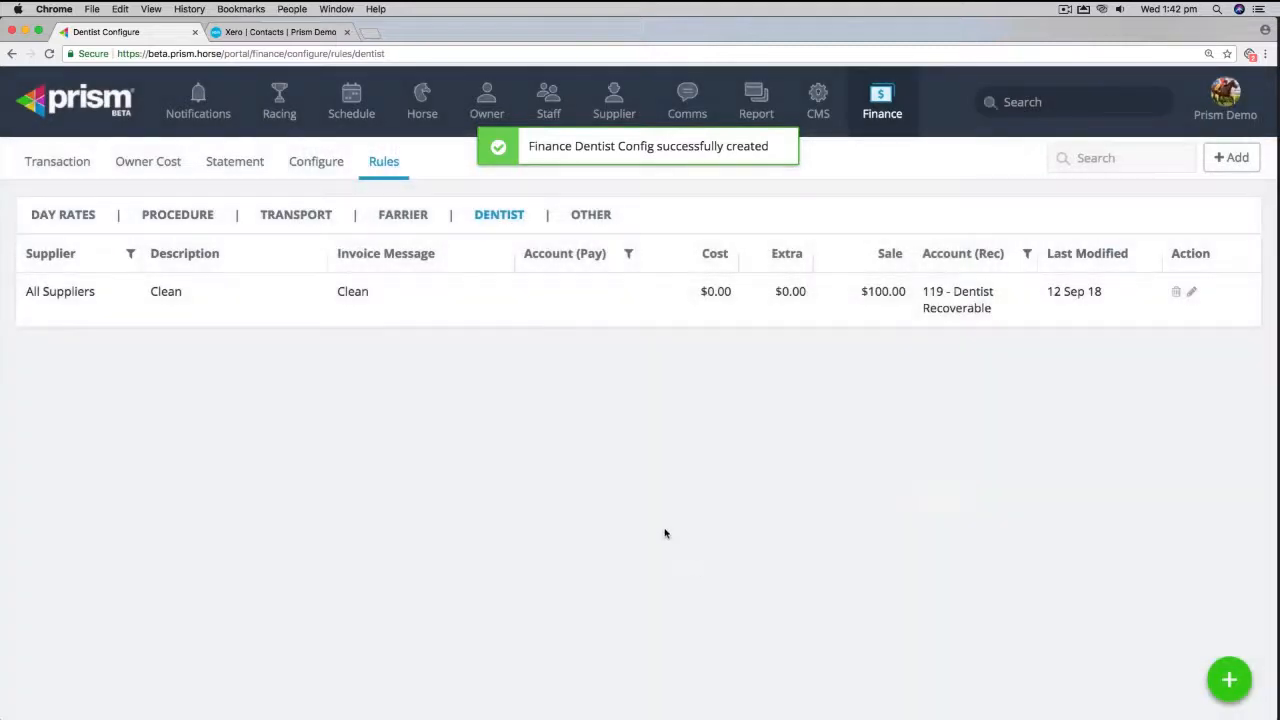
Start a new finance rule in the Other category with the description Strapper
click(591, 214)
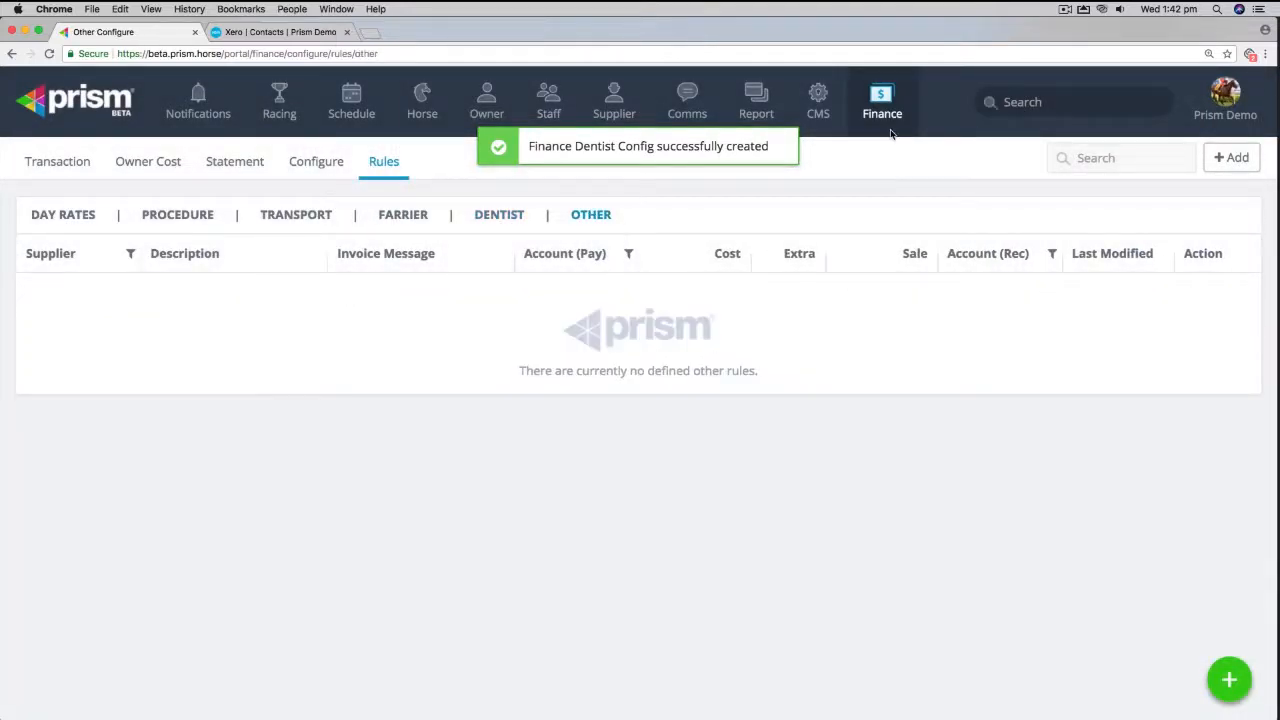
click(1232, 158)
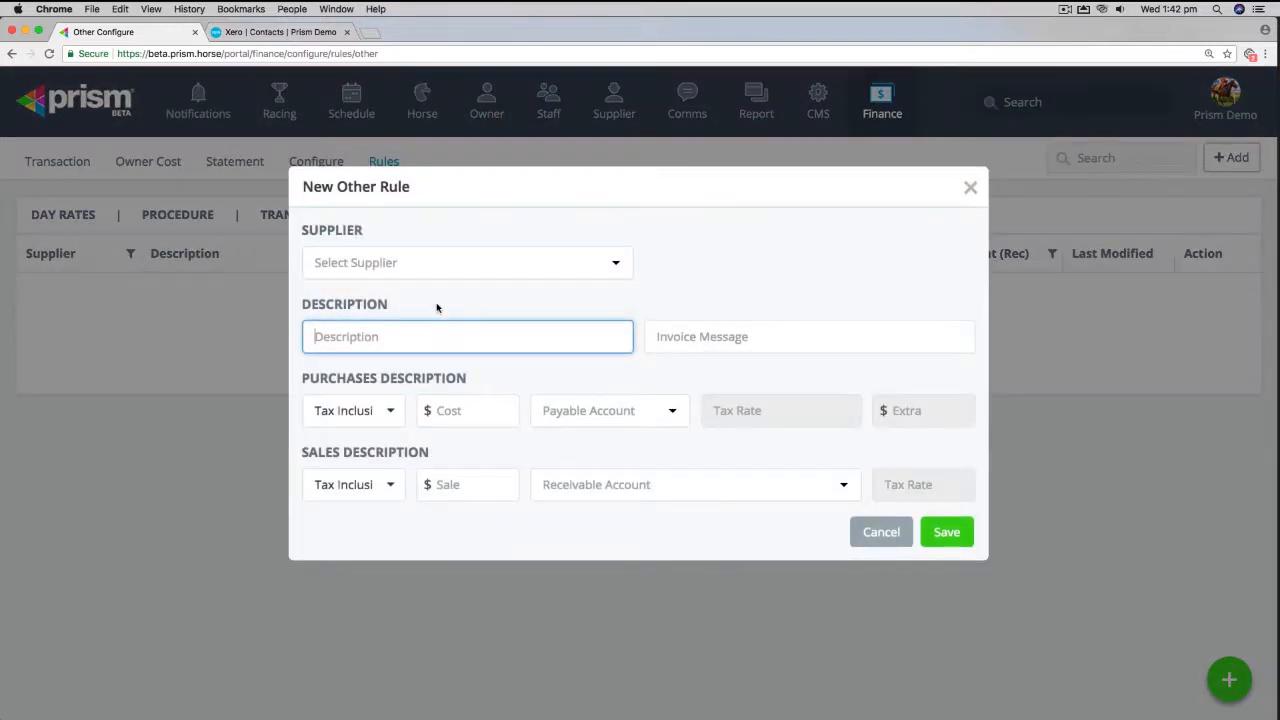
text(Strapper)
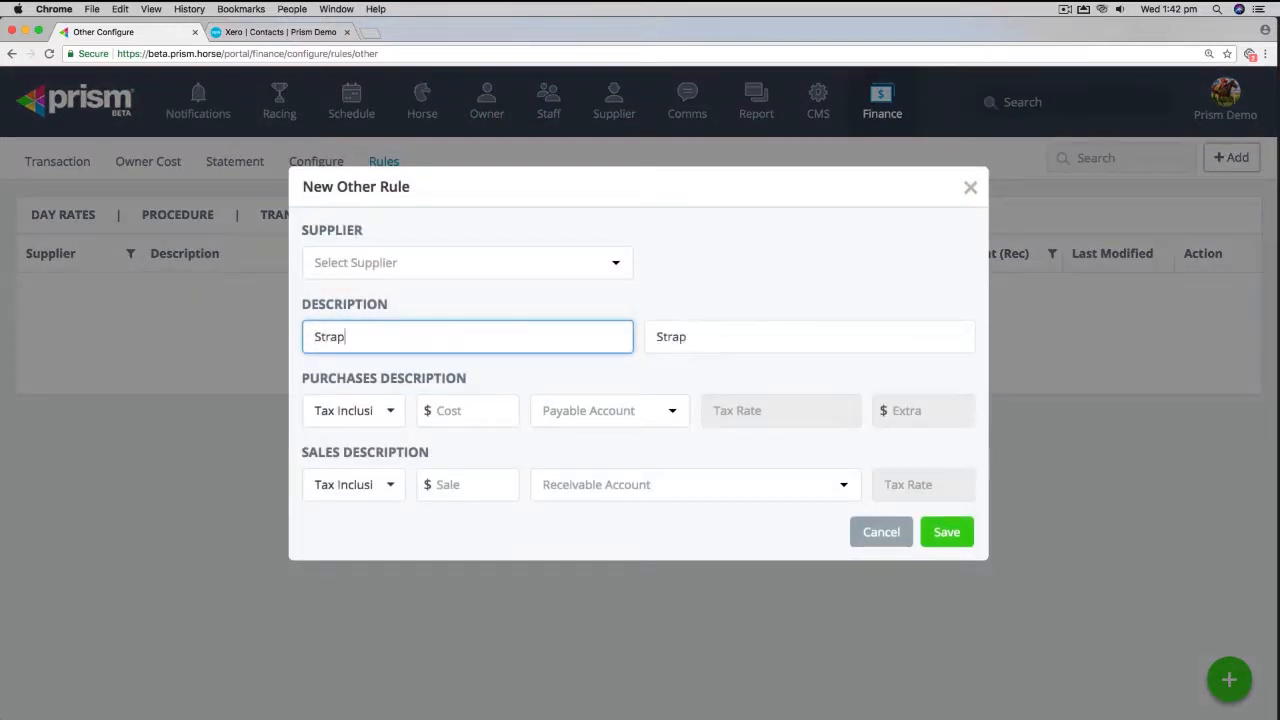
Set the Strapper rule's sale price to 150 and its receivable account to 260 - Other Revenue
click(484, 486)
text(150)
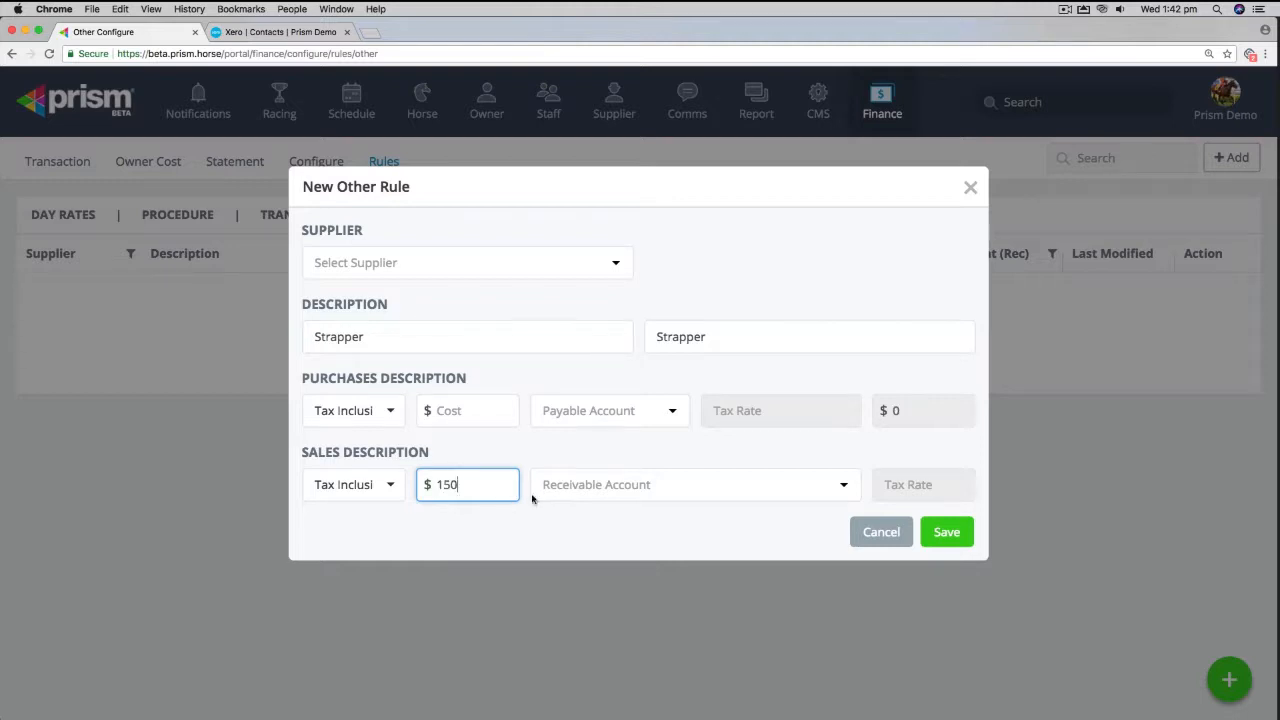
click(653, 485)
text(reven)
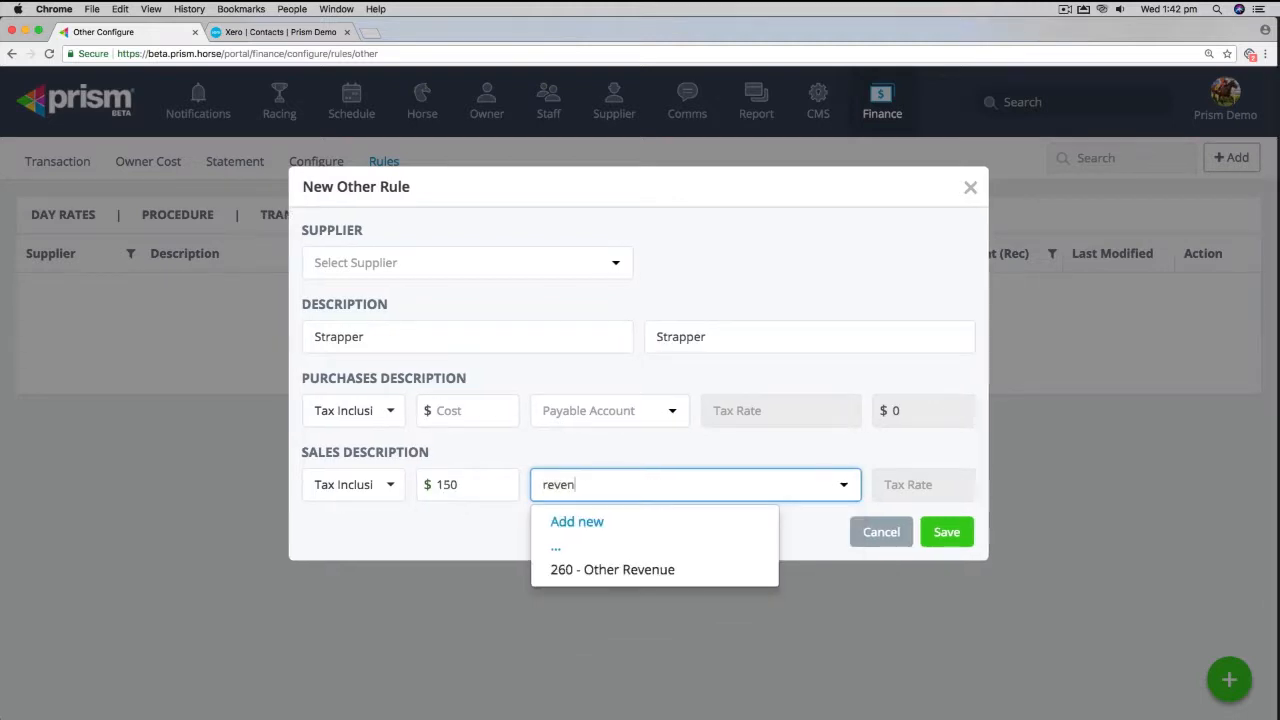
click(610, 572)
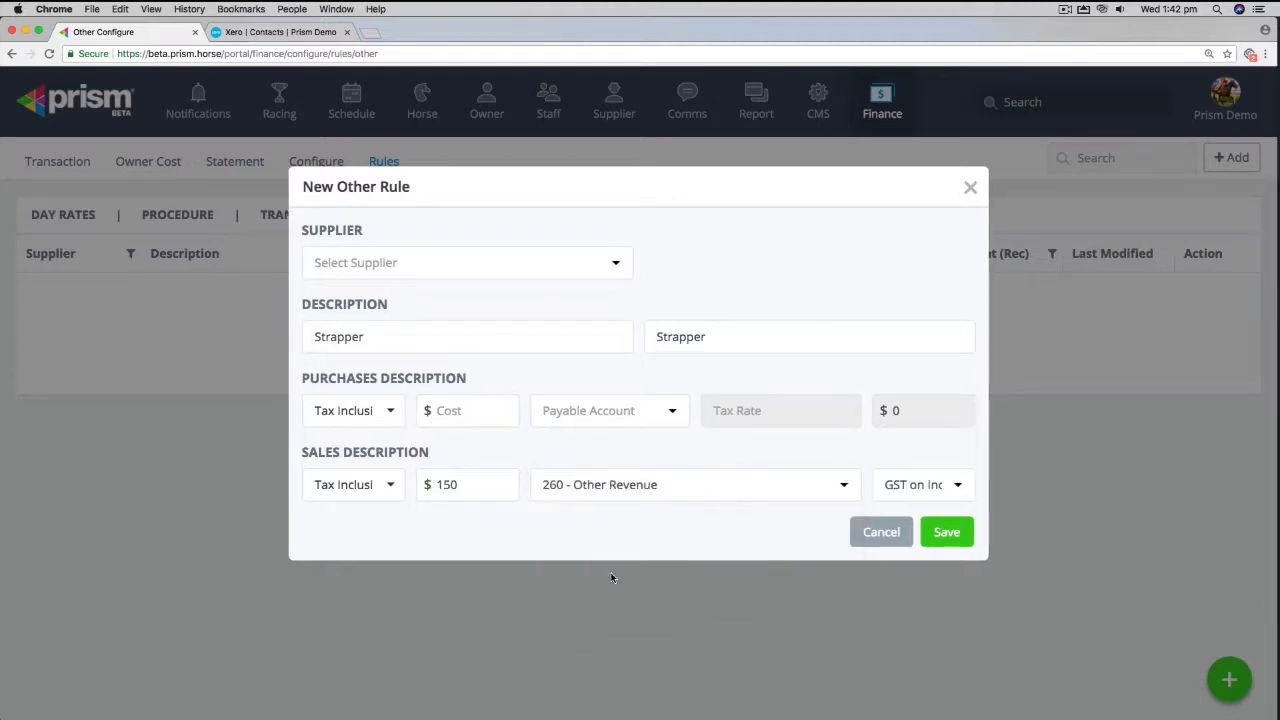
Assign All Suppliers to the Strapper rule and save it
click(917, 533)
click(616, 268)
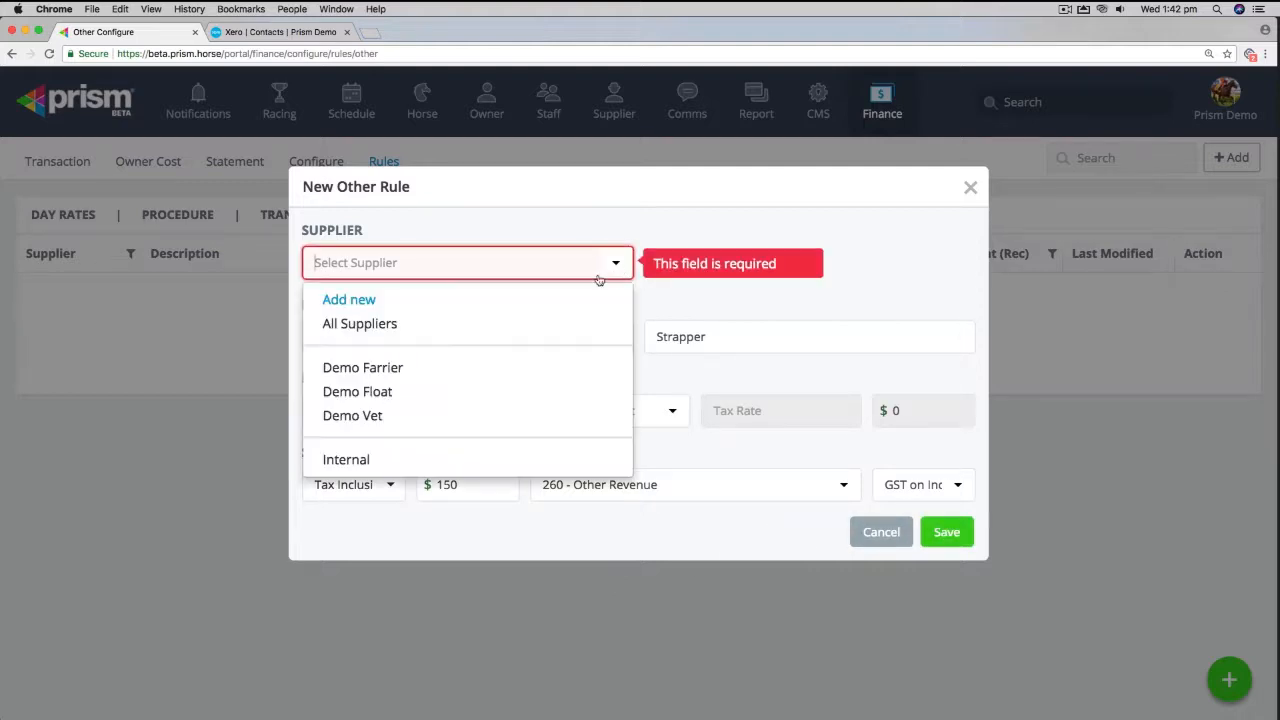
click(426, 325)
click(935, 532)
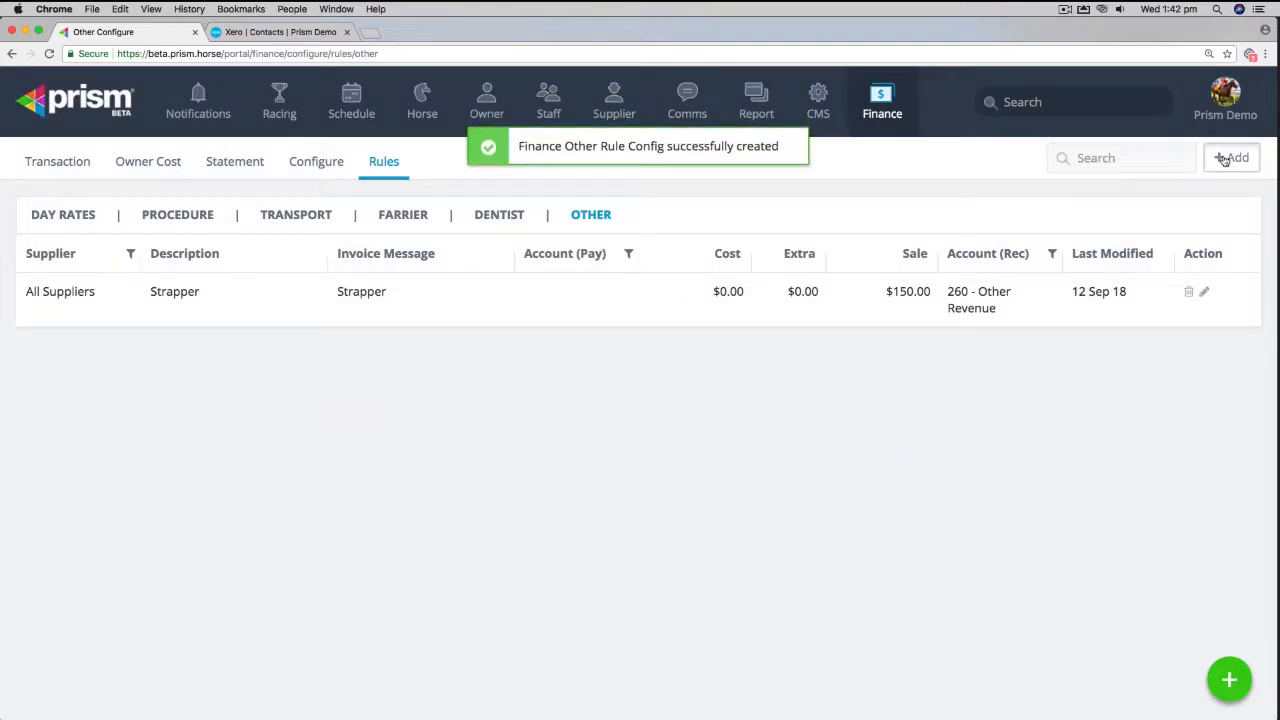
Start another Other rule with the description Post Race Vitamins and a sale price of 25
click(1230, 157)
text(Post Race Vitamins)
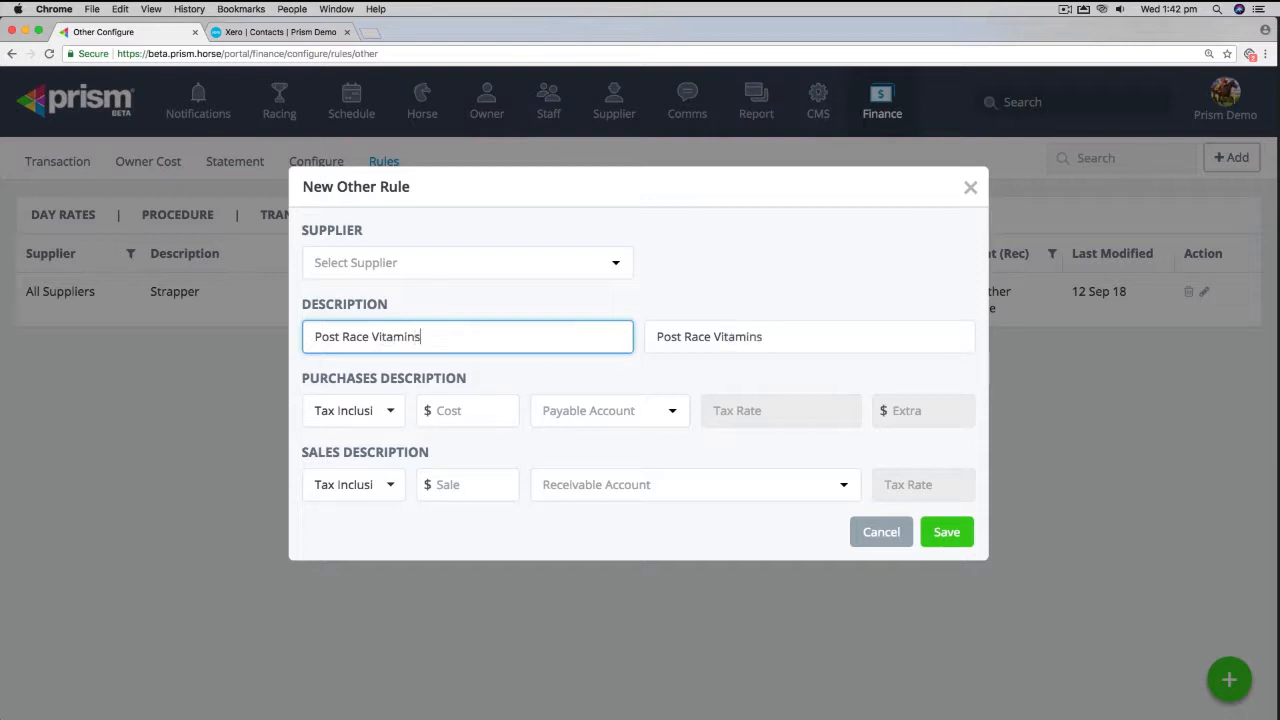
click(733, 366)
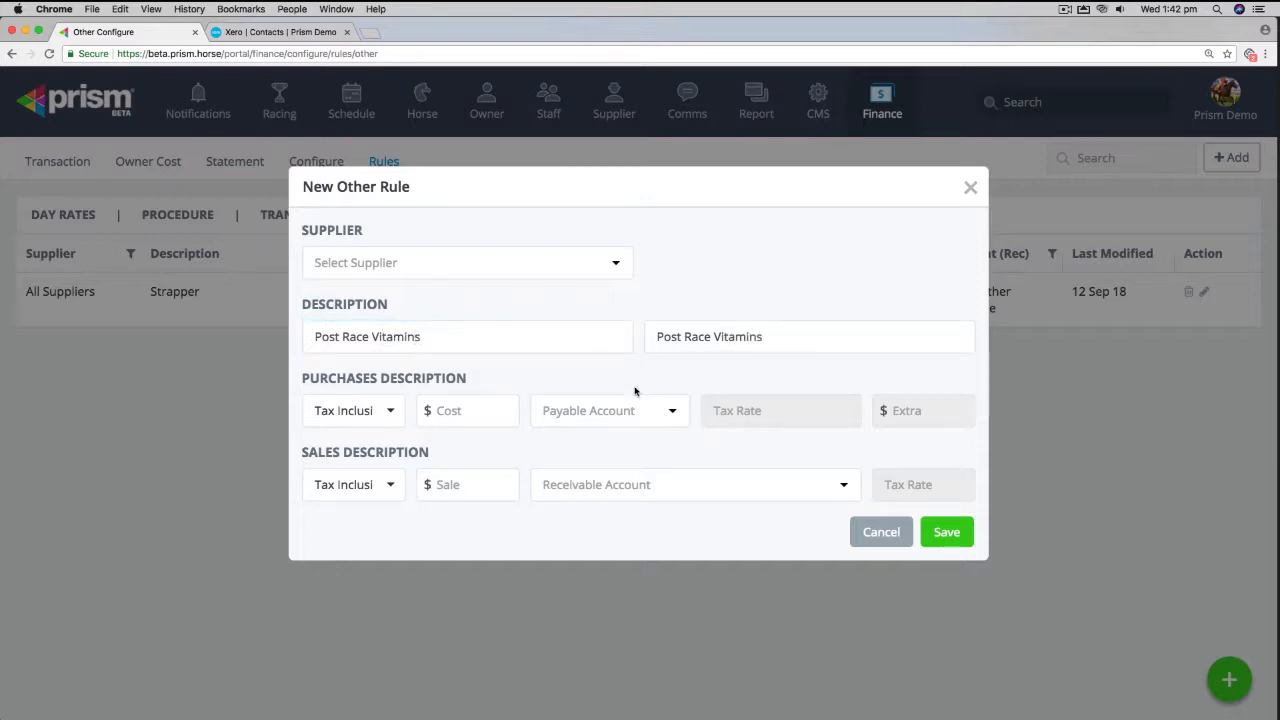
click(452, 485)
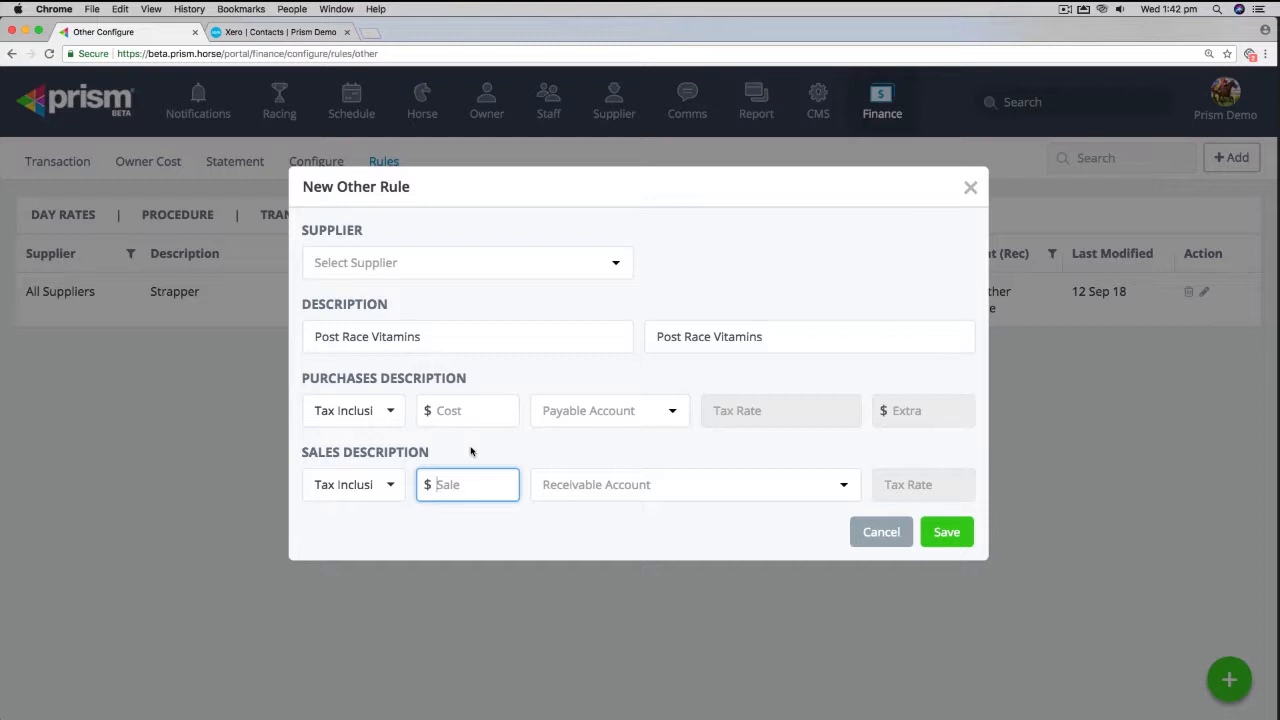
text(25)
Set the vitamins rule's receivable account to 101 - Vet Recoverable and its supplier to All Suppliers, and save the rule
click(647, 483)
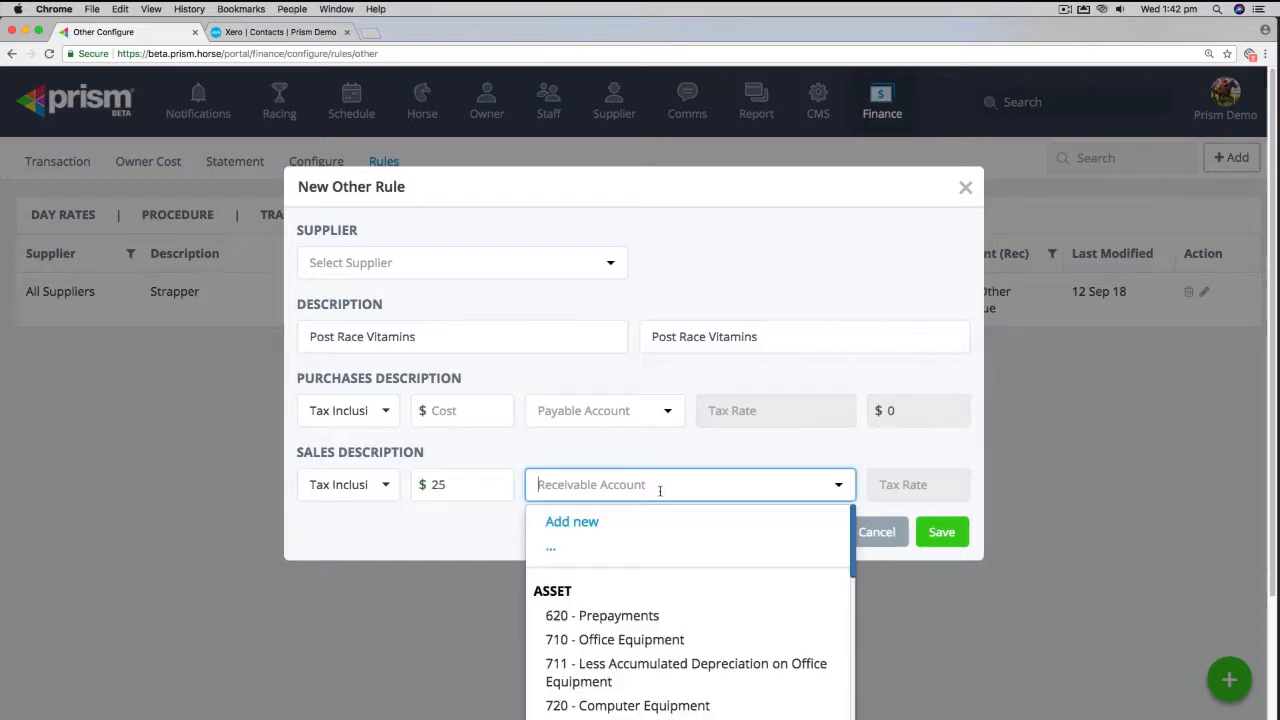
text(vet)
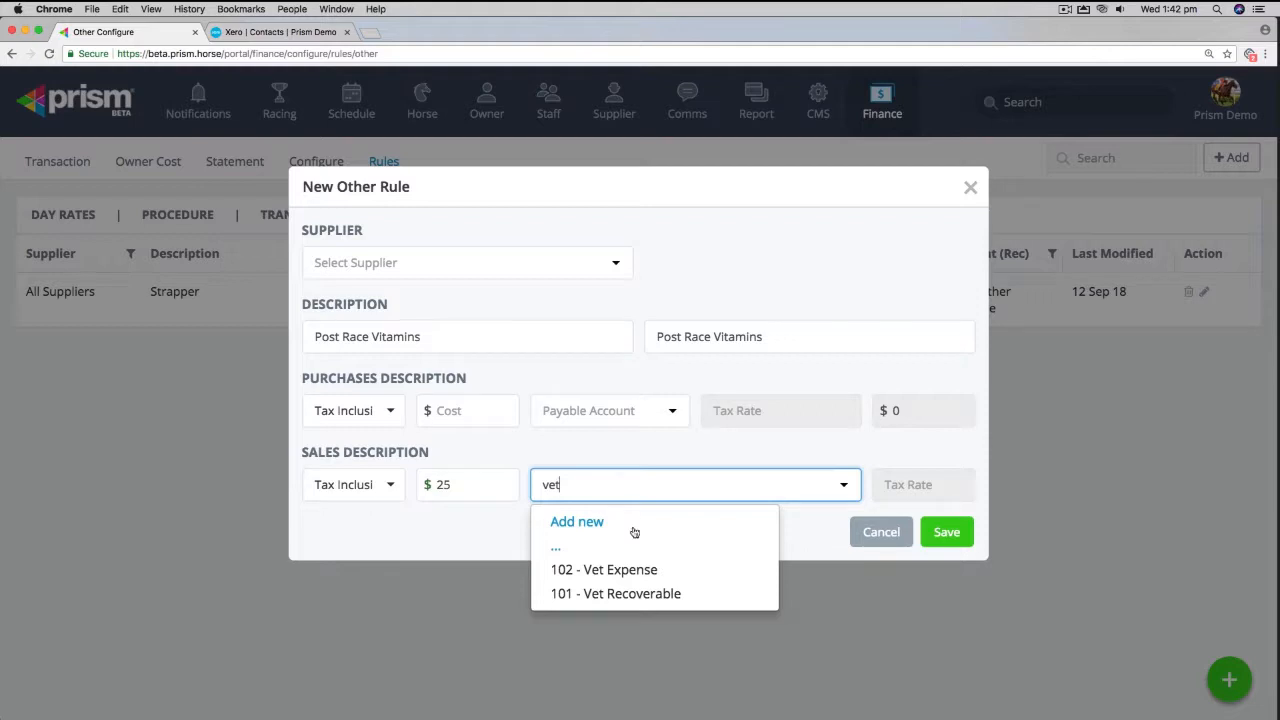
click(672, 594)
click(940, 534)
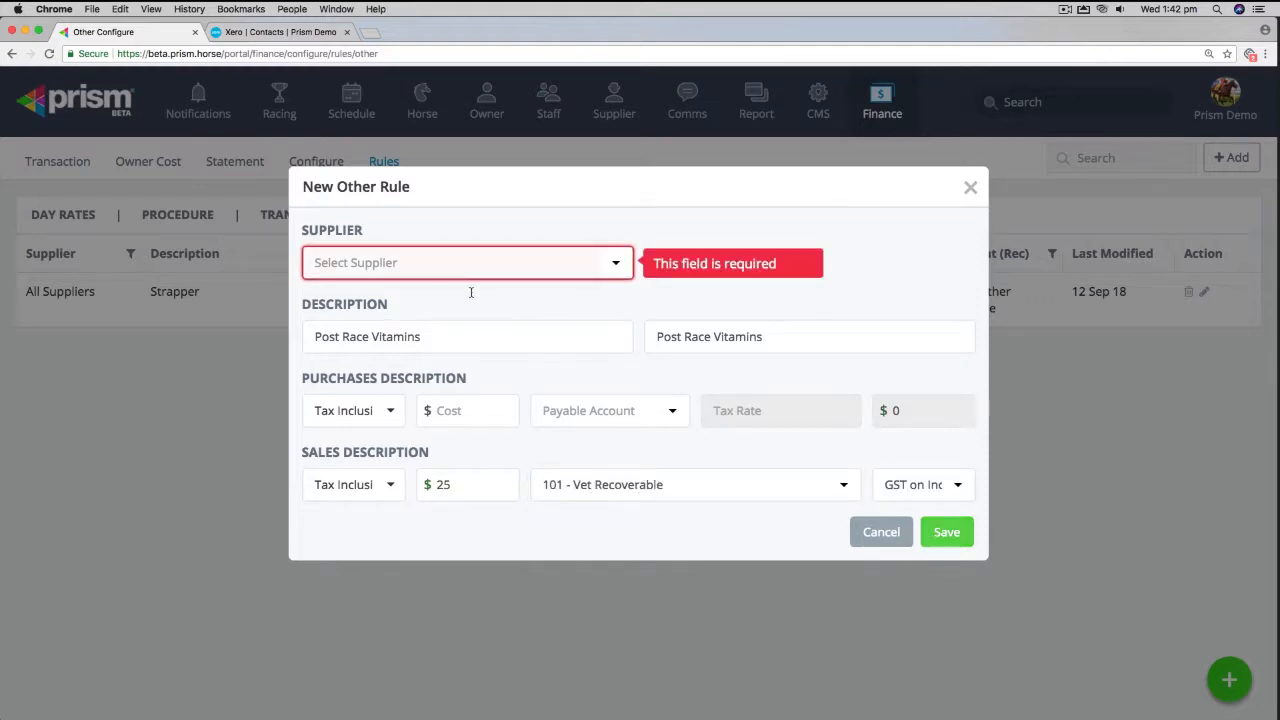
click(417, 262)
click(358, 324)
click(936, 535)
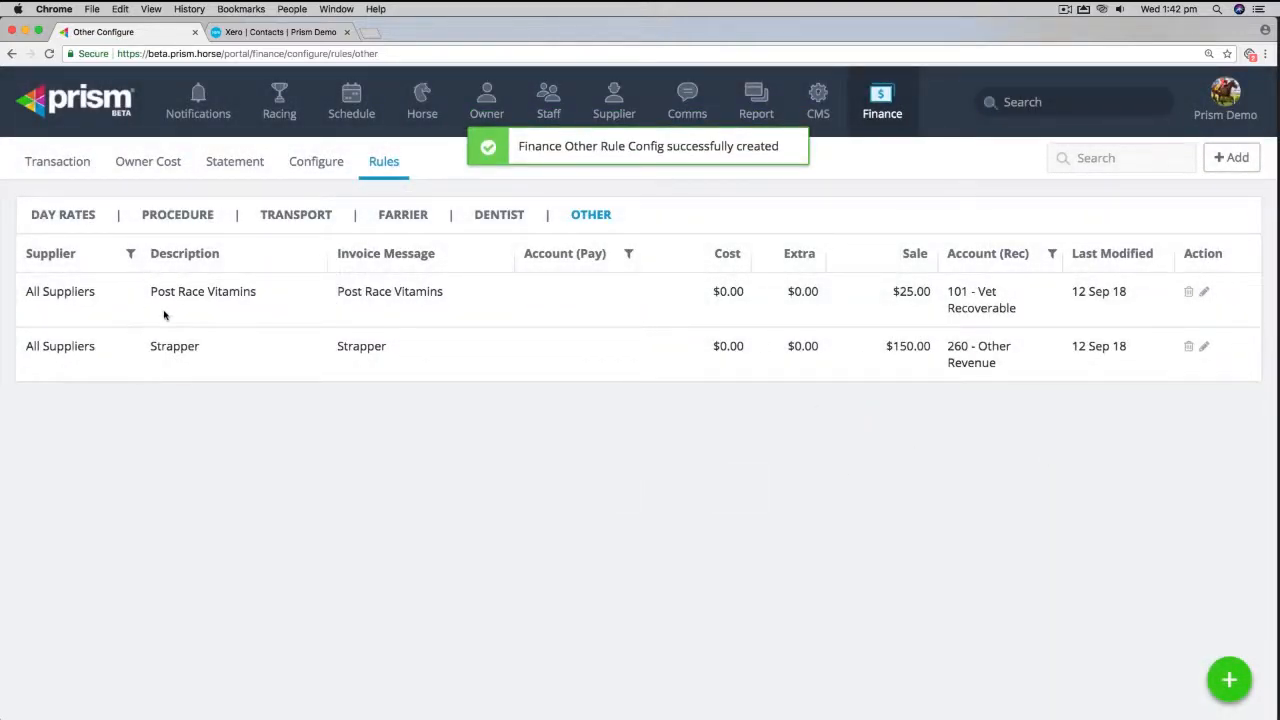
Start a new general task with the category Dentist and the specific item Clean
click(401, 218)
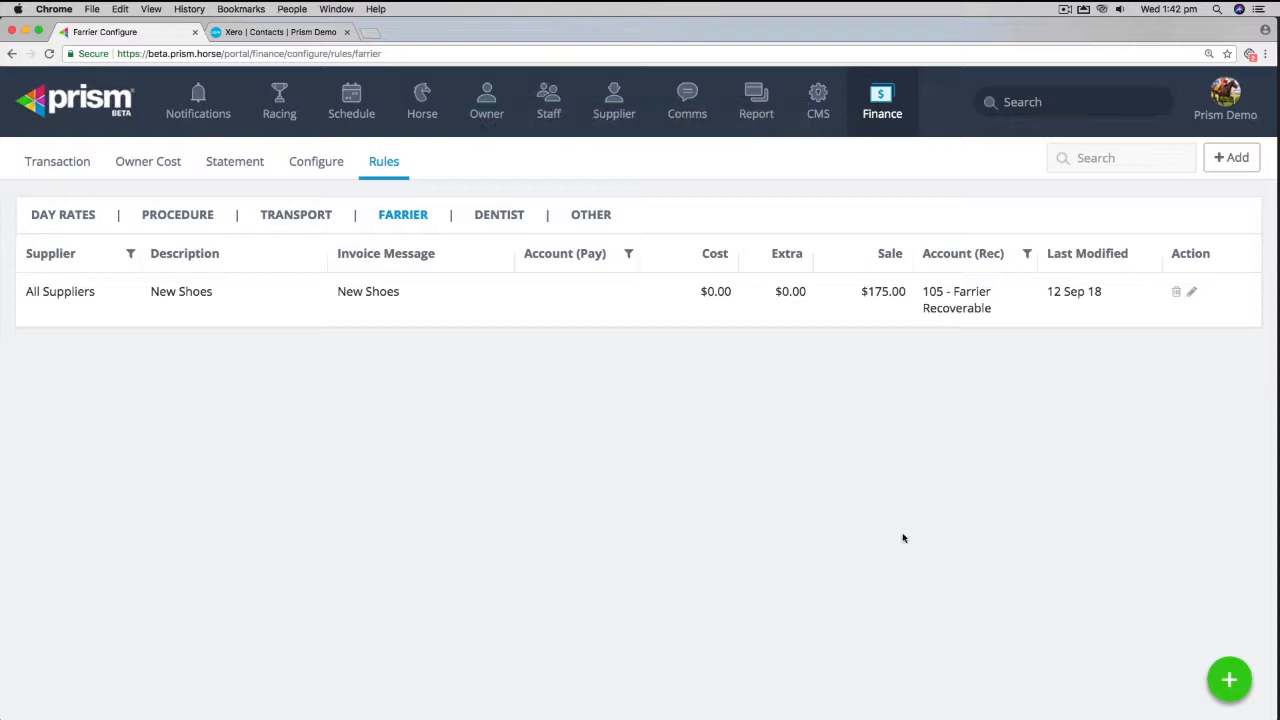
click(1240, 697)
click(1032, 510)
click(605, 350)
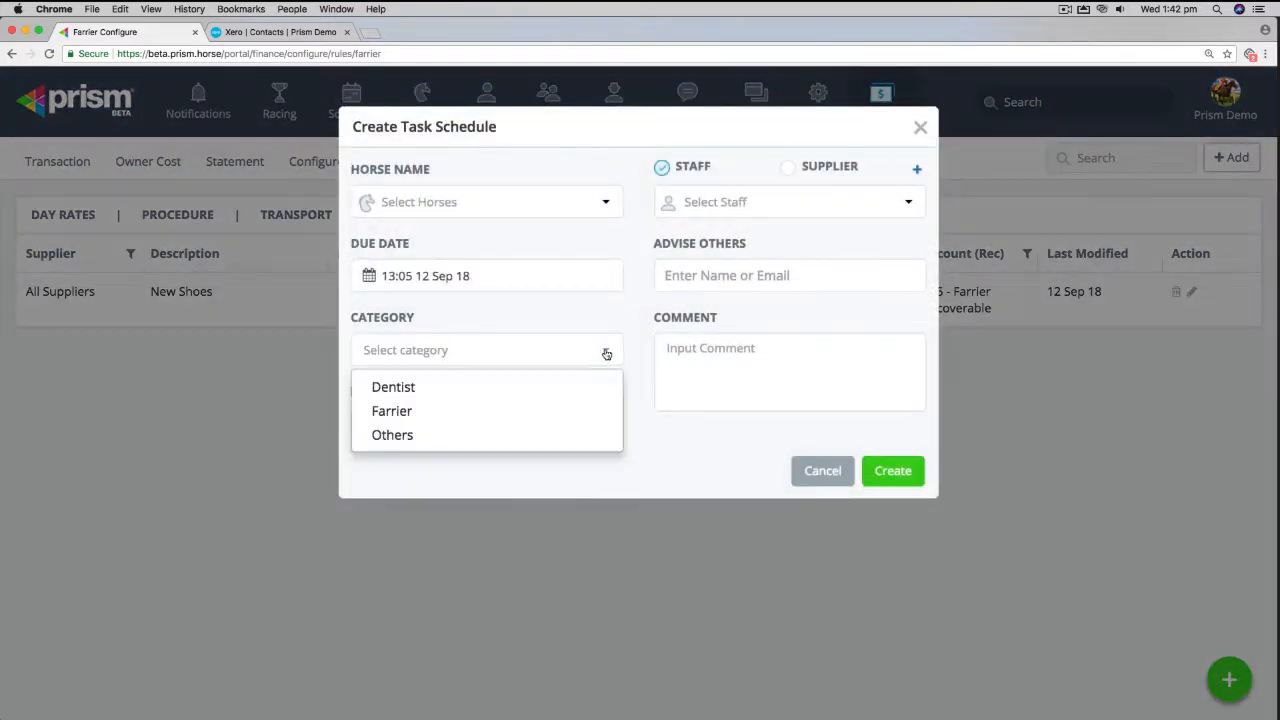
click(430, 384)
click(607, 425)
click(455, 486)
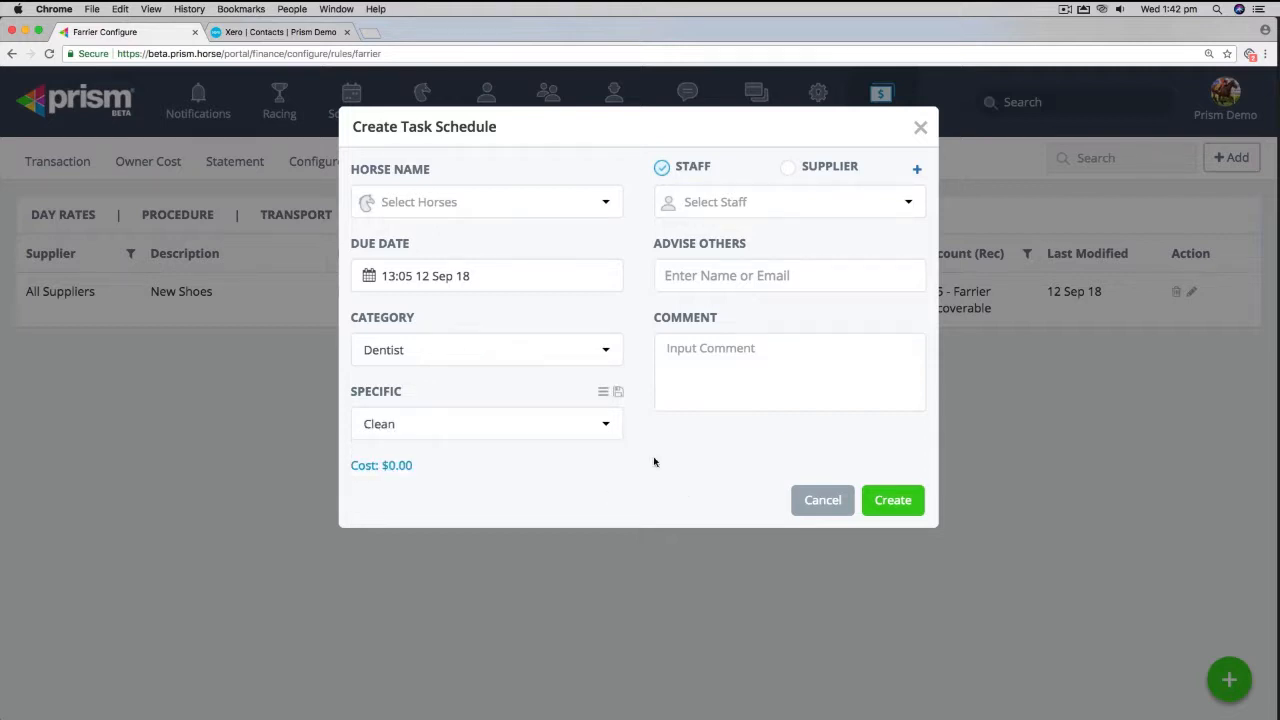
Assign the horses Gomo, Lady Chicago and Shadow Affair to the dentist task
click(605, 208)
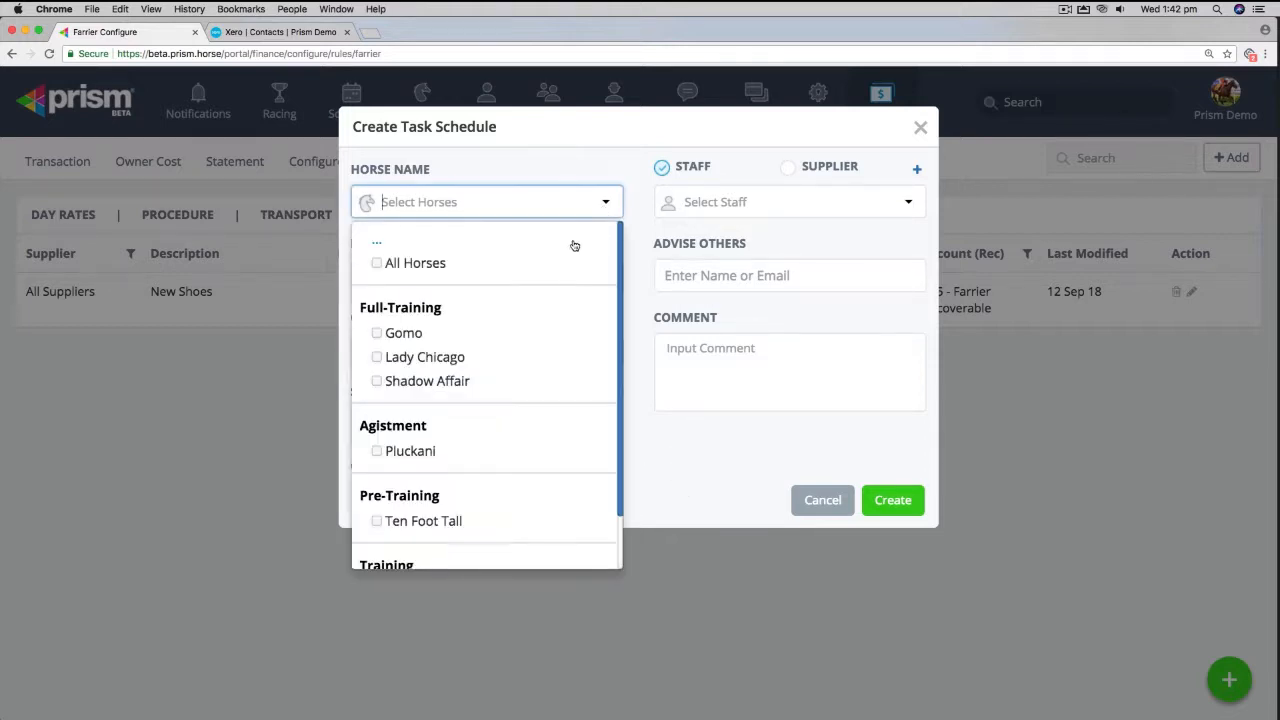
click(377, 333)
click(377, 357)
click(378, 381)
click(692, 425)
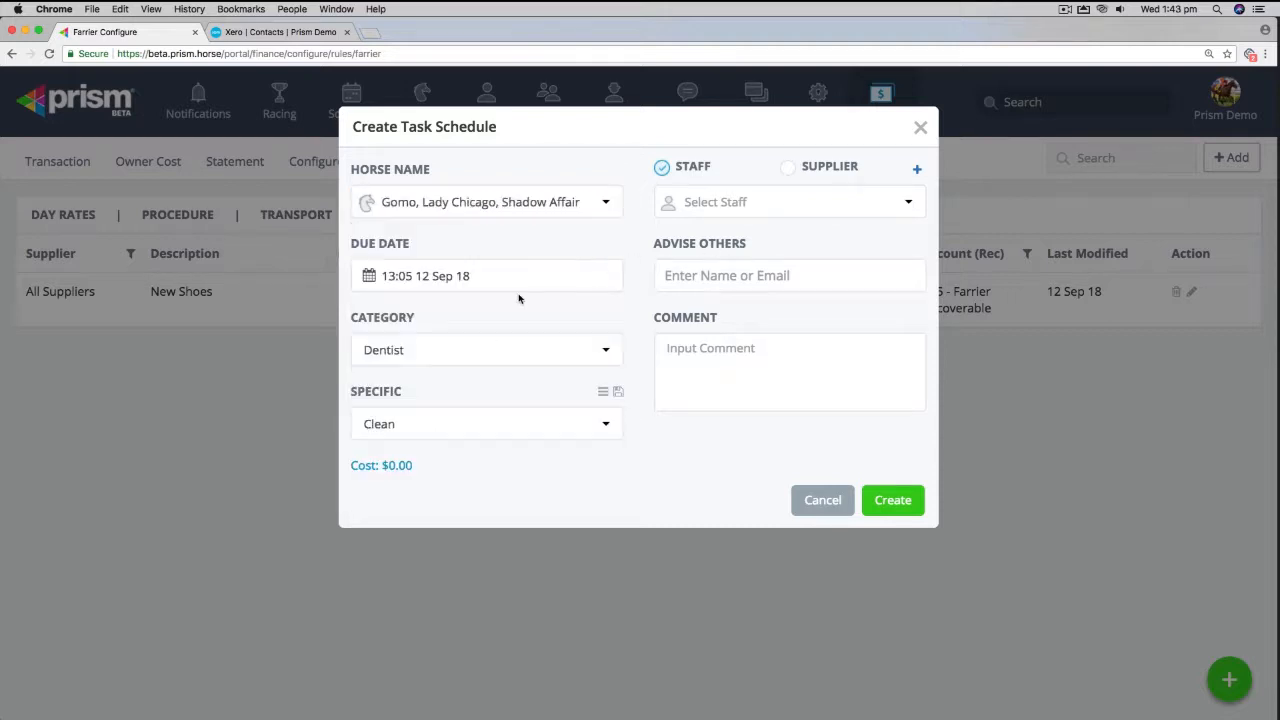
Set the dentist task's due date to 8 August 2018
click(370, 280)
click(479, 326)
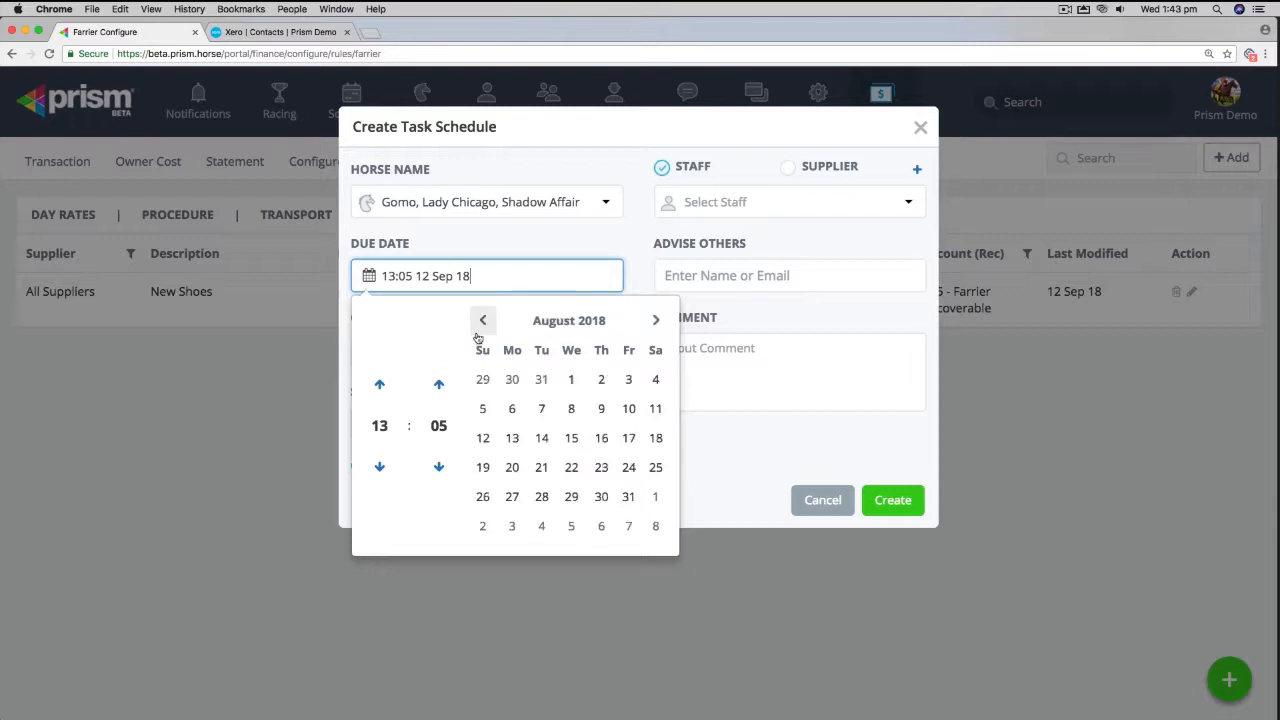
click(571, 409)
click(723, 457)
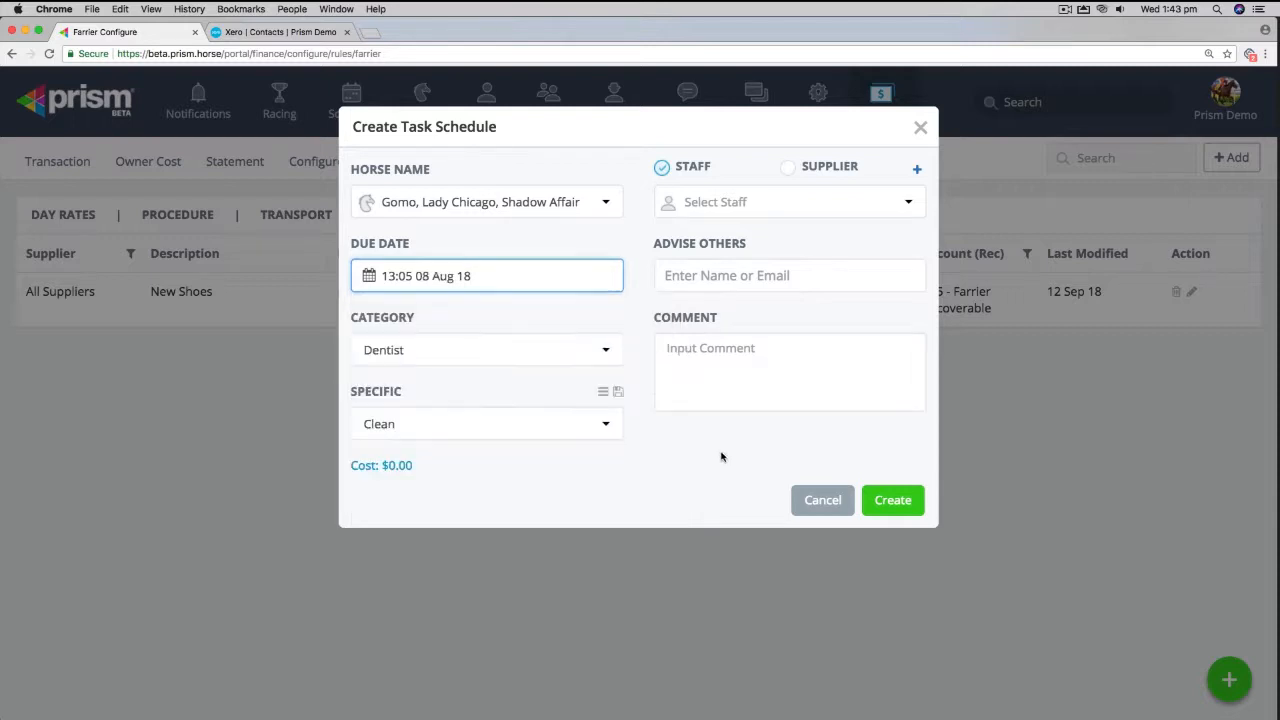
Create the dentist task and mark it completed for all horses at its due date
click(897, 507)
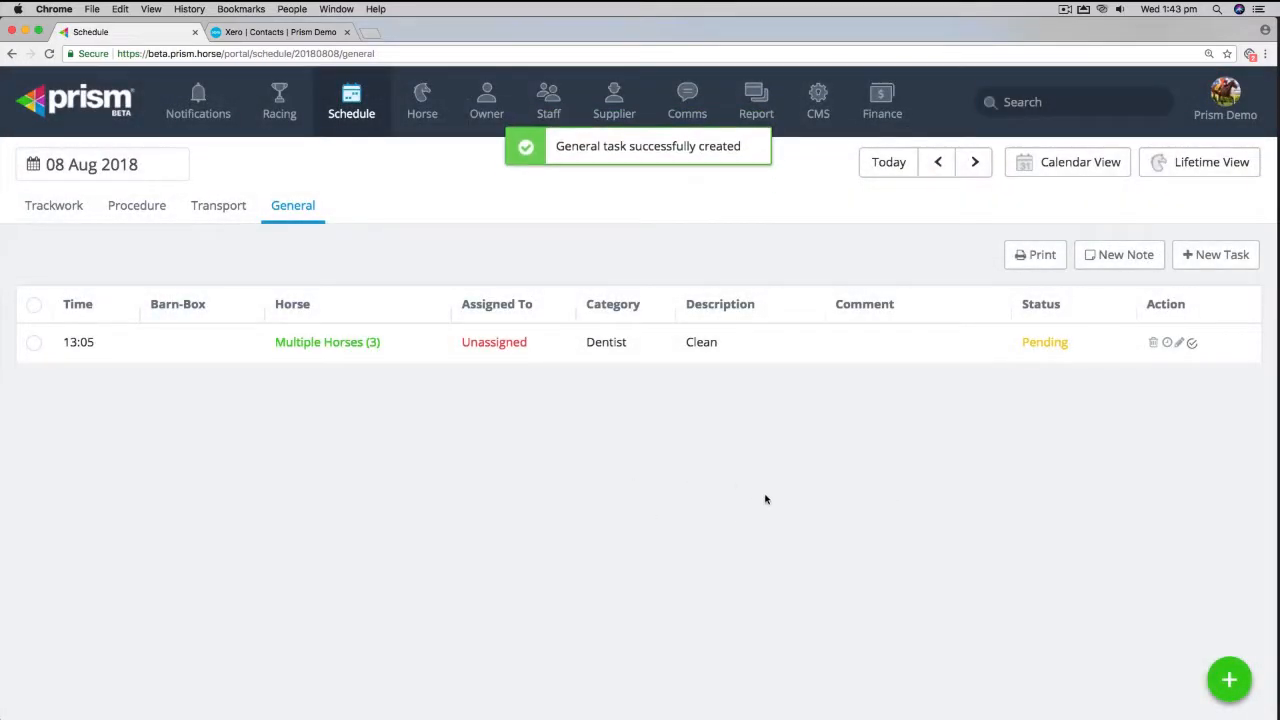
click(1192, 342)
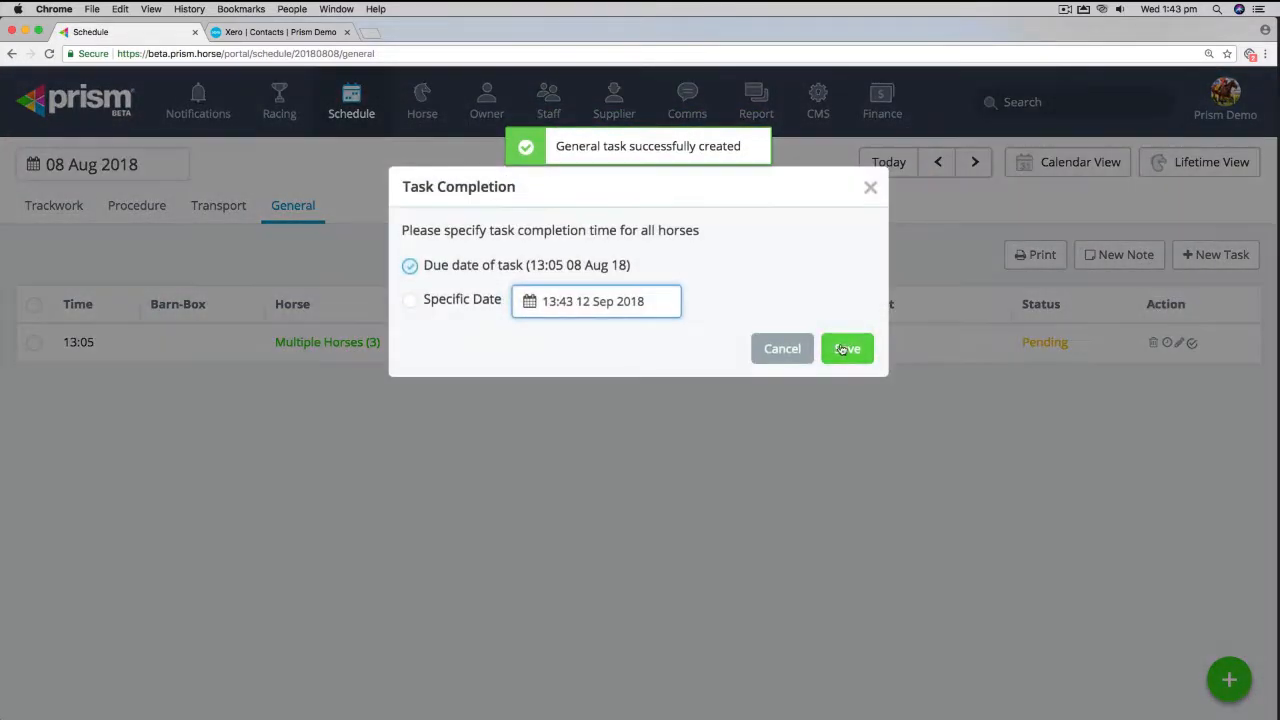
click(845, 350)
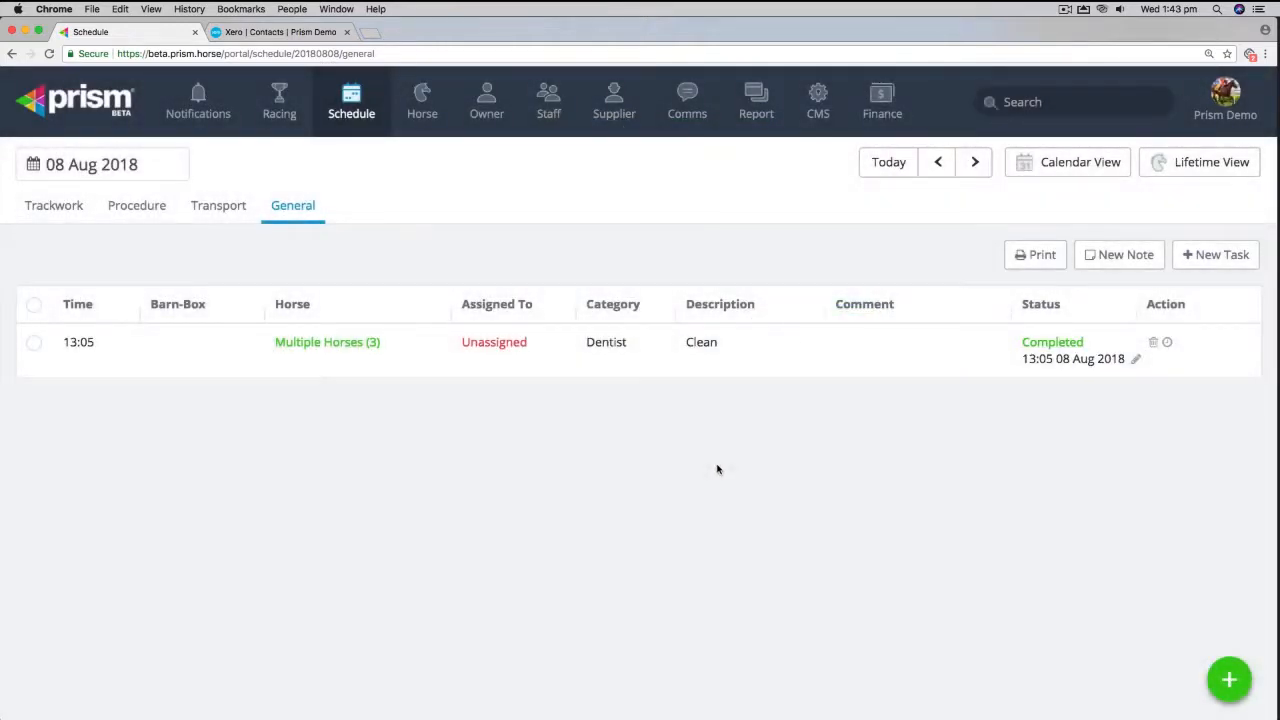
Show the finance transactions charged to all horses and check the 08 Aug dentist charges
click(877, 90)
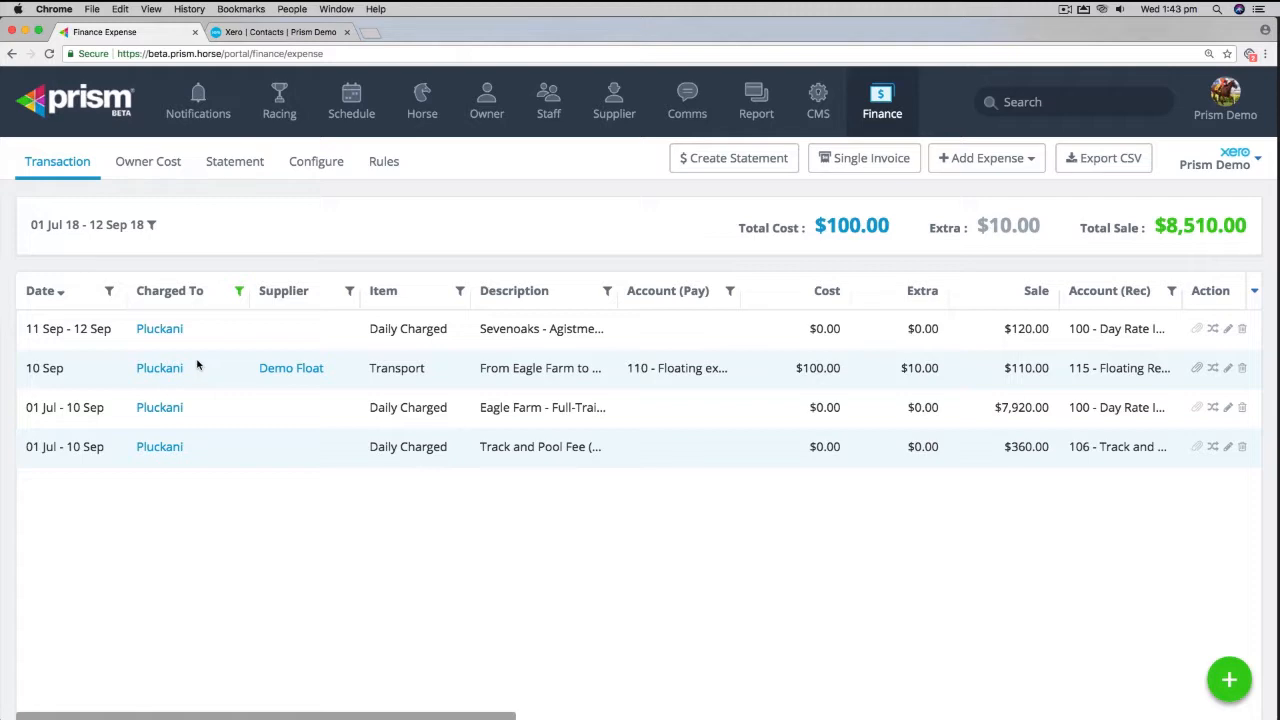
click(239, 291)
click(181, 374)
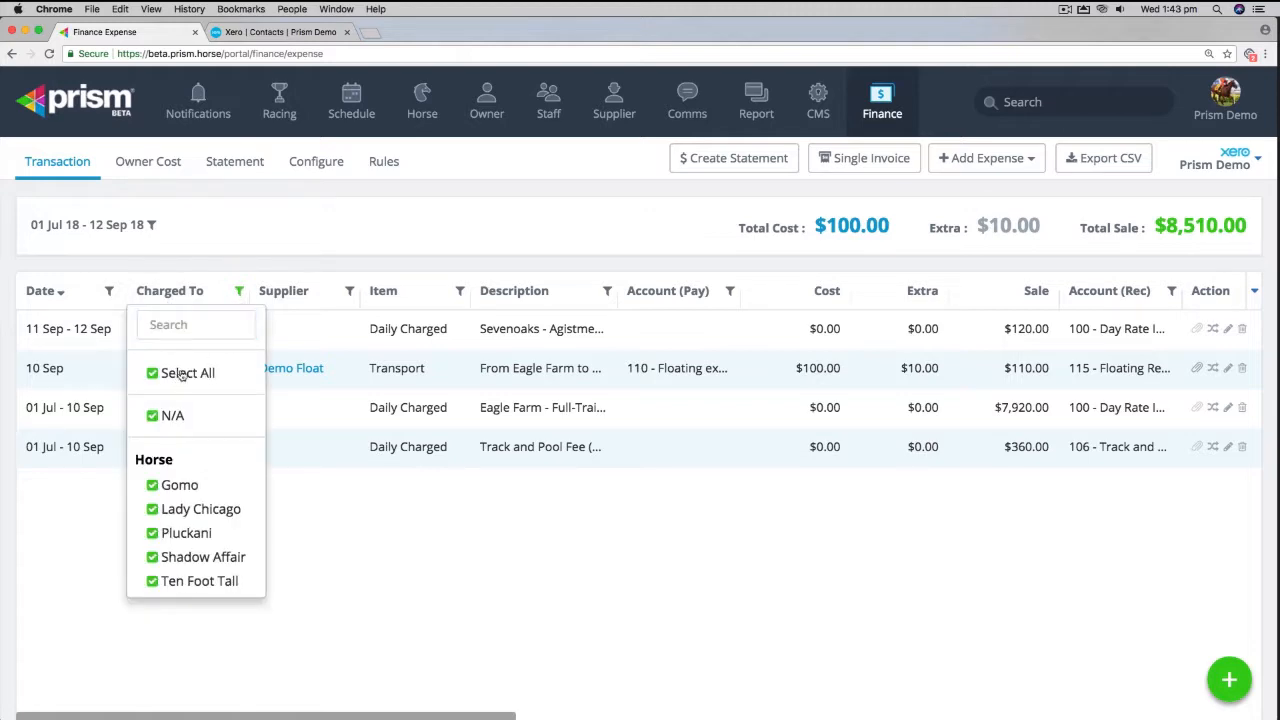
click(216, 280)
scroll(370, 400, down, 3)
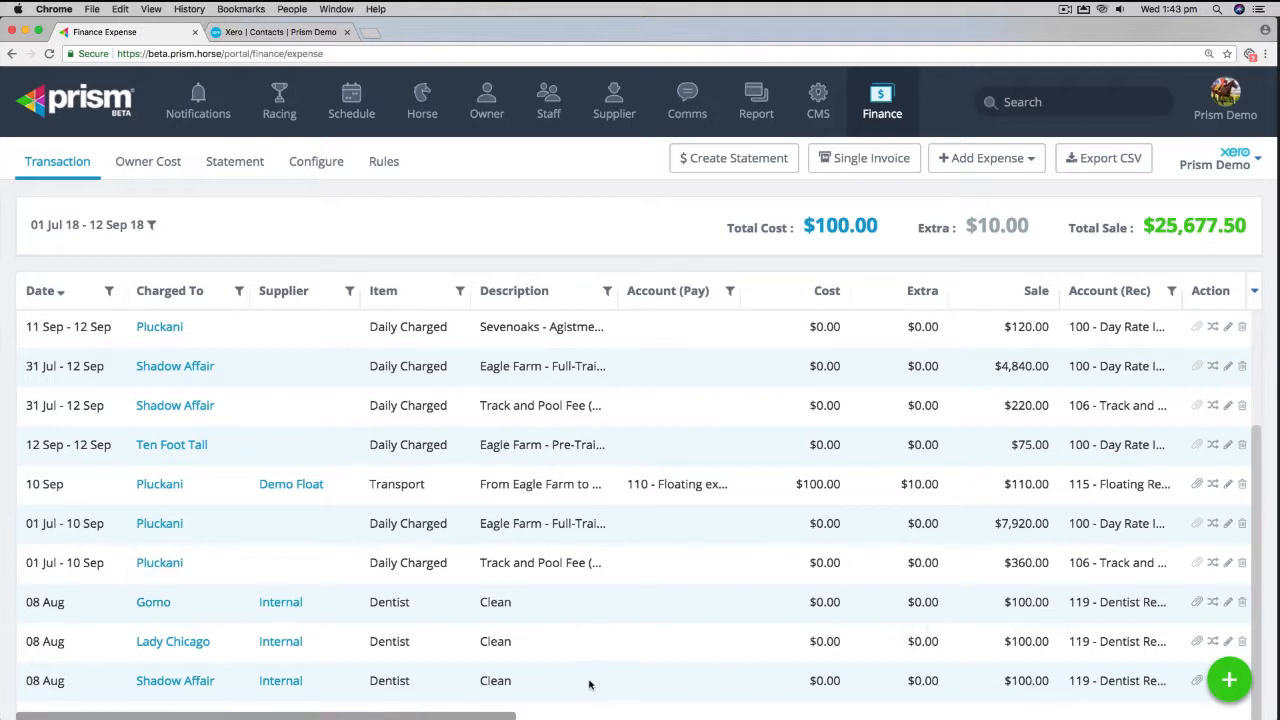
Start a new expense charged to the horses Pluckani and Ten Foot Tall
click(1221, 683)
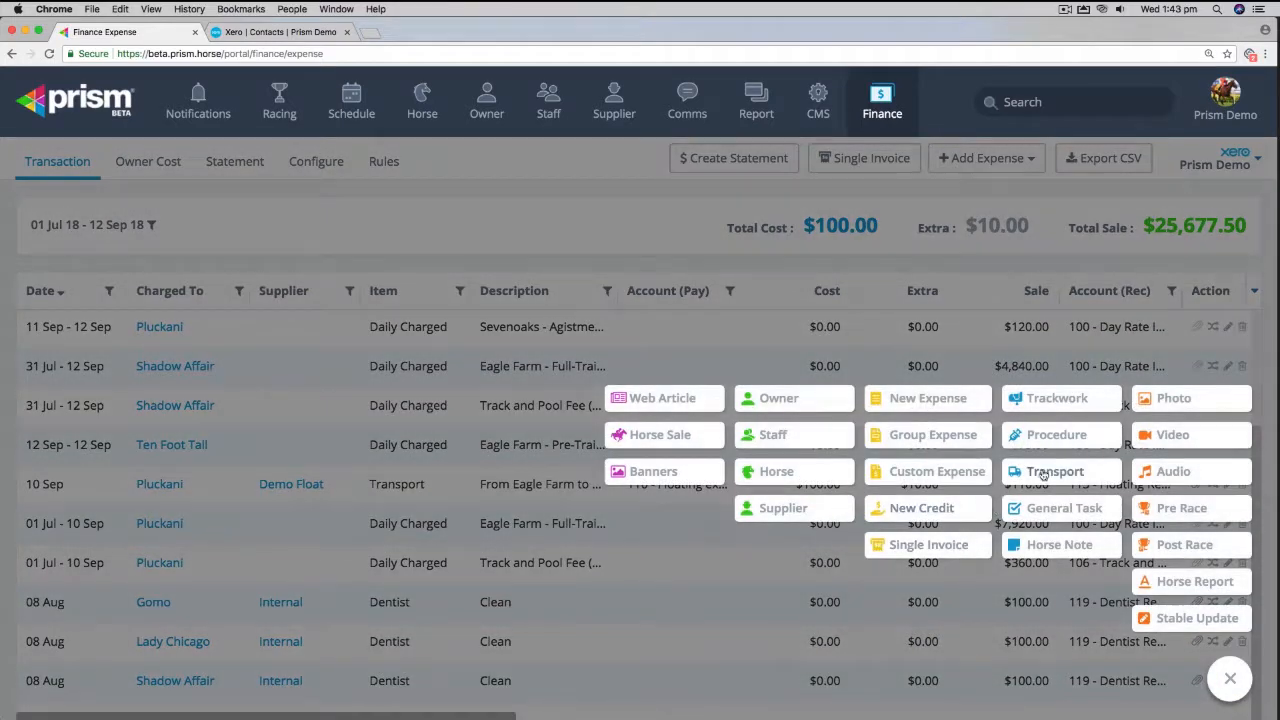
click(898, 415)
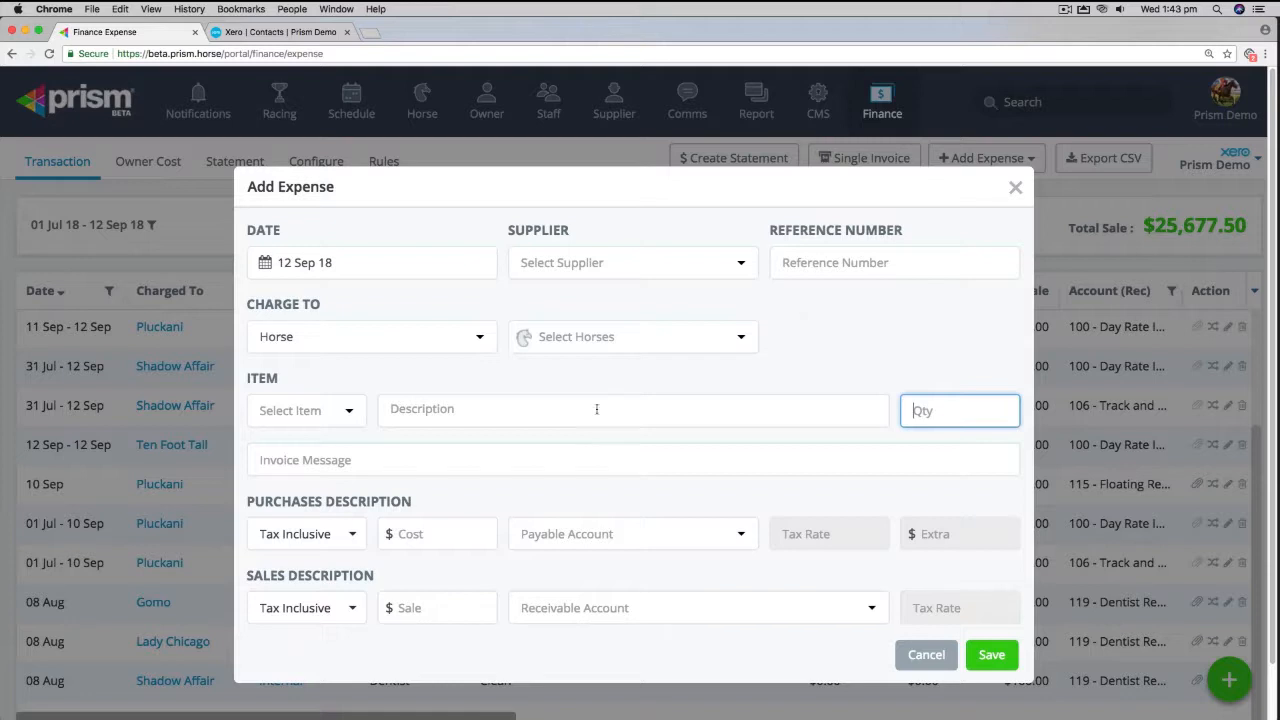
click(741, 338)
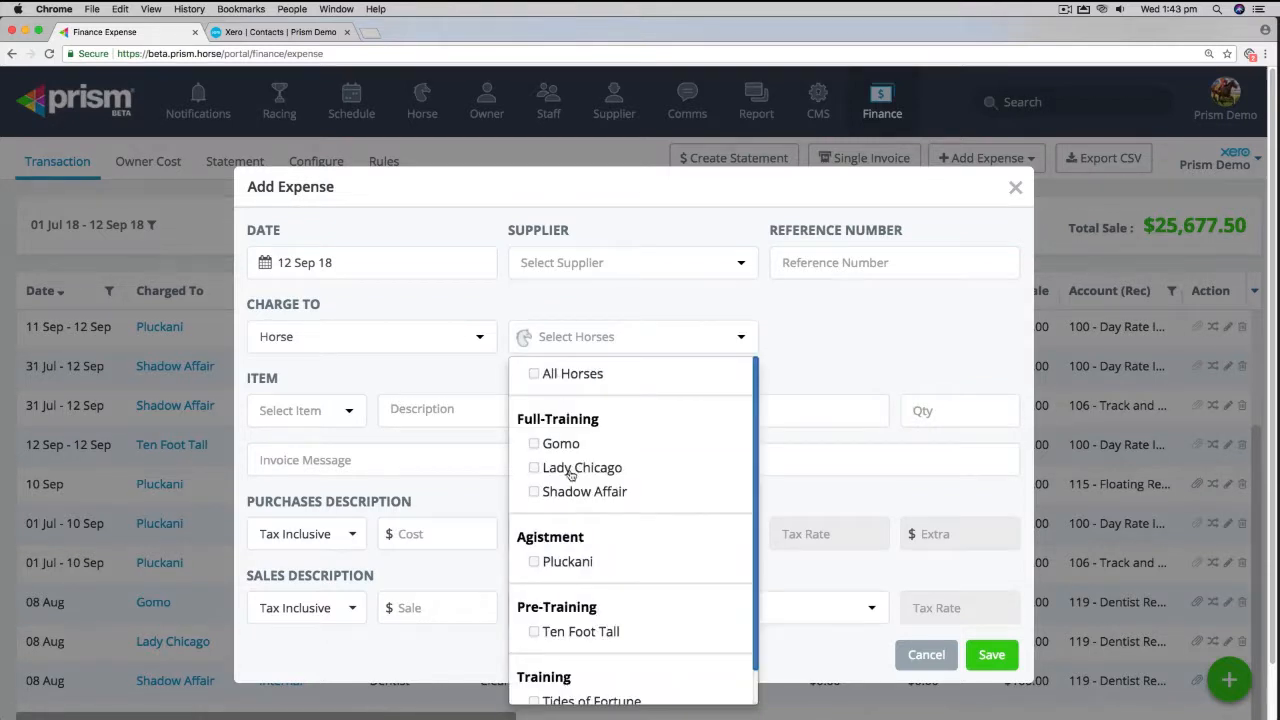
click(563, 563)
scroll(640, 550, down, 1)
click(578, 595)
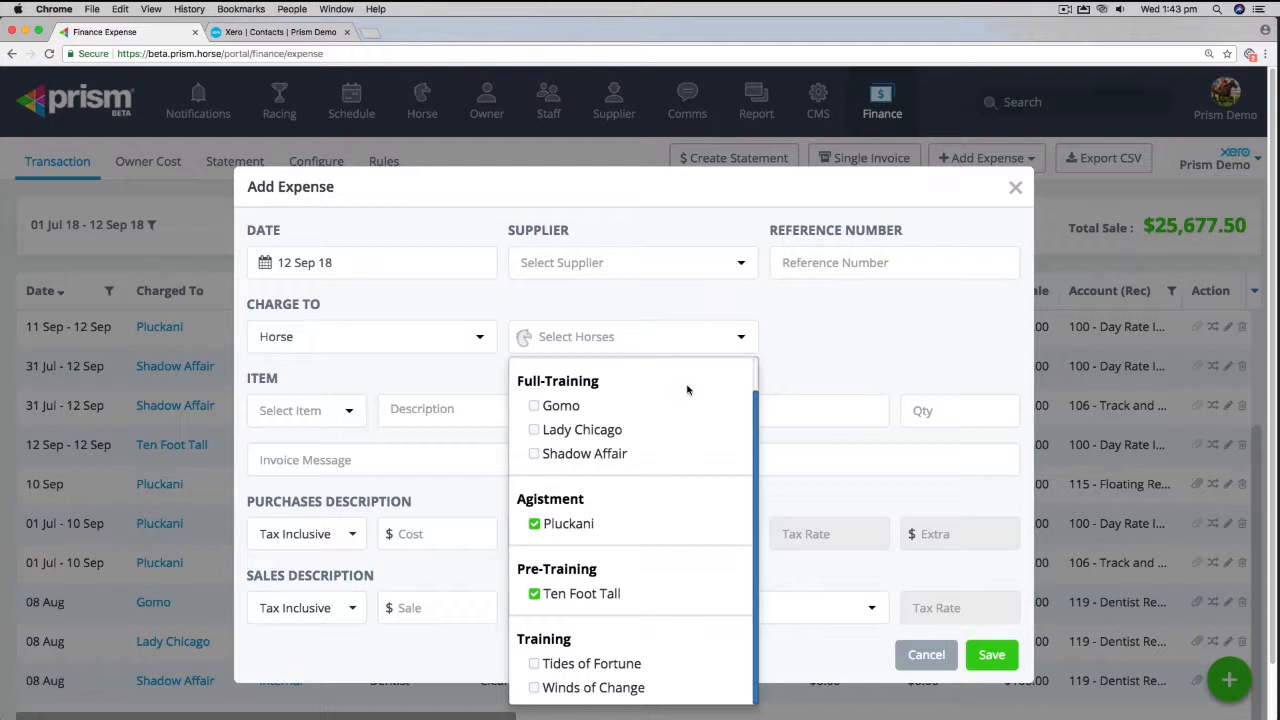
click(746, 302)
Set the expense's supplier to Demo Farrier and its item to Farrier with New Shoes, and save it with a related task
click(640, 262)
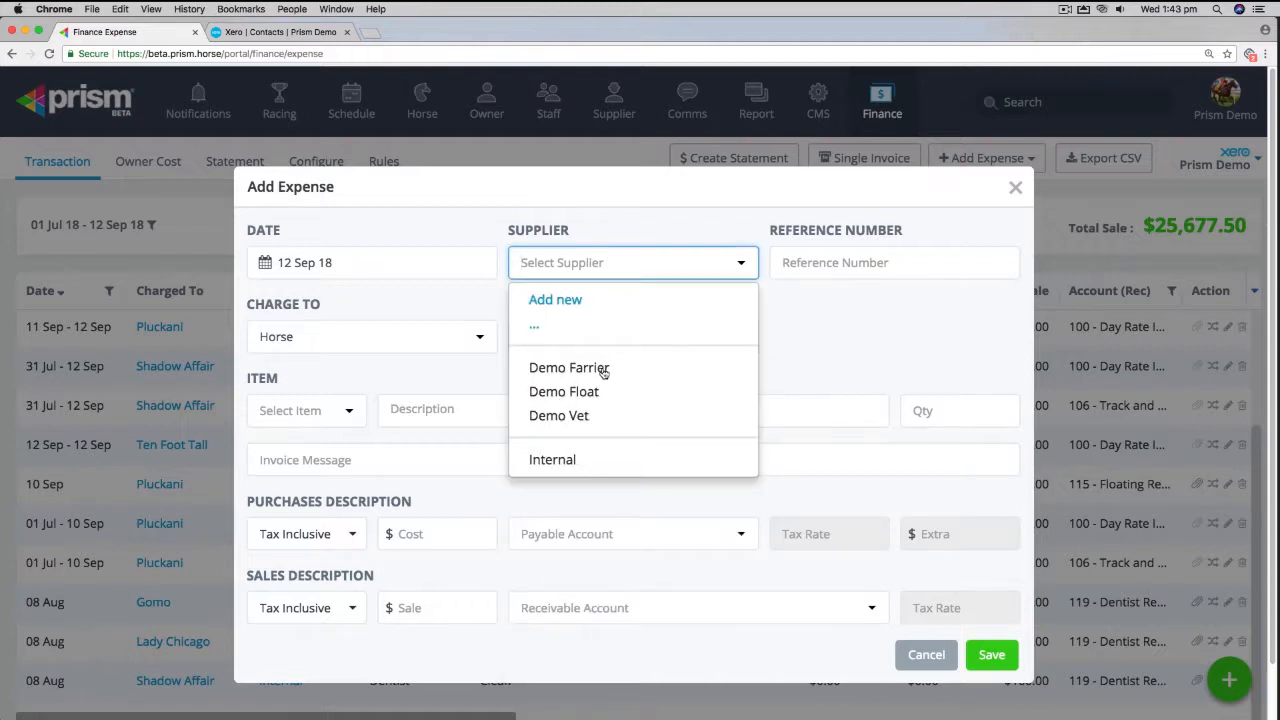
click(604, 369)
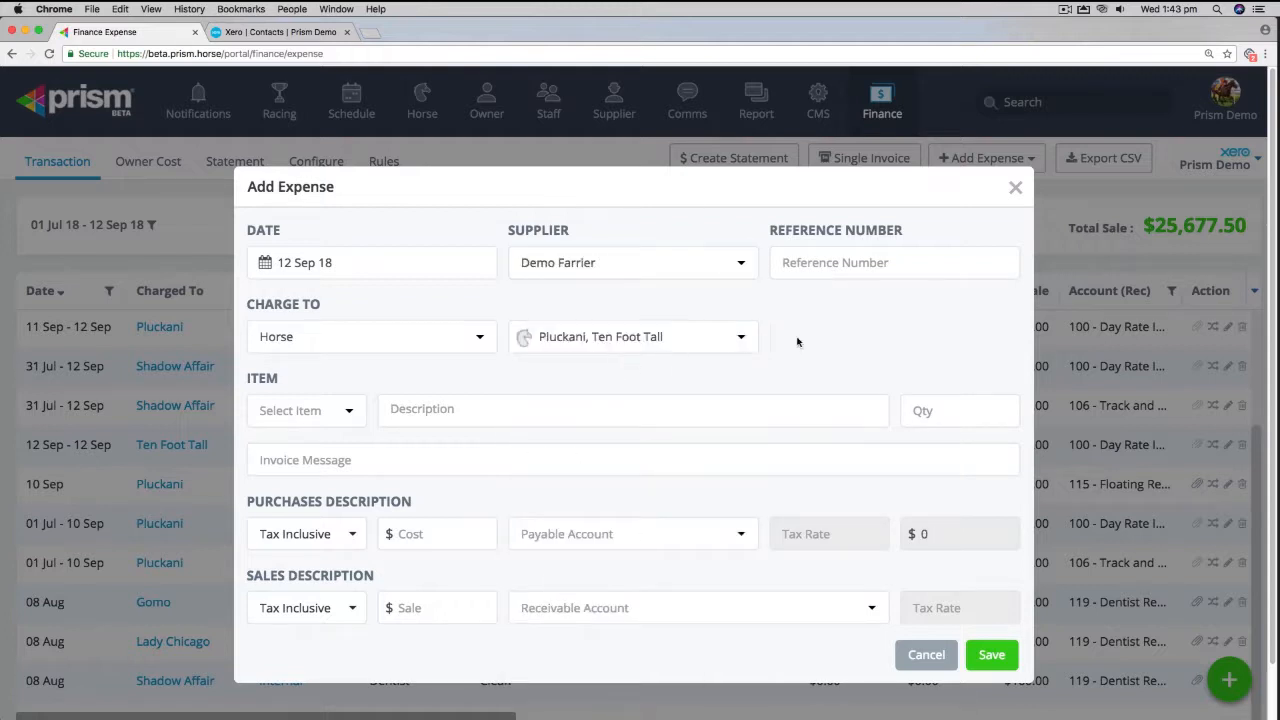
click(345, 414)
click(305, 519)
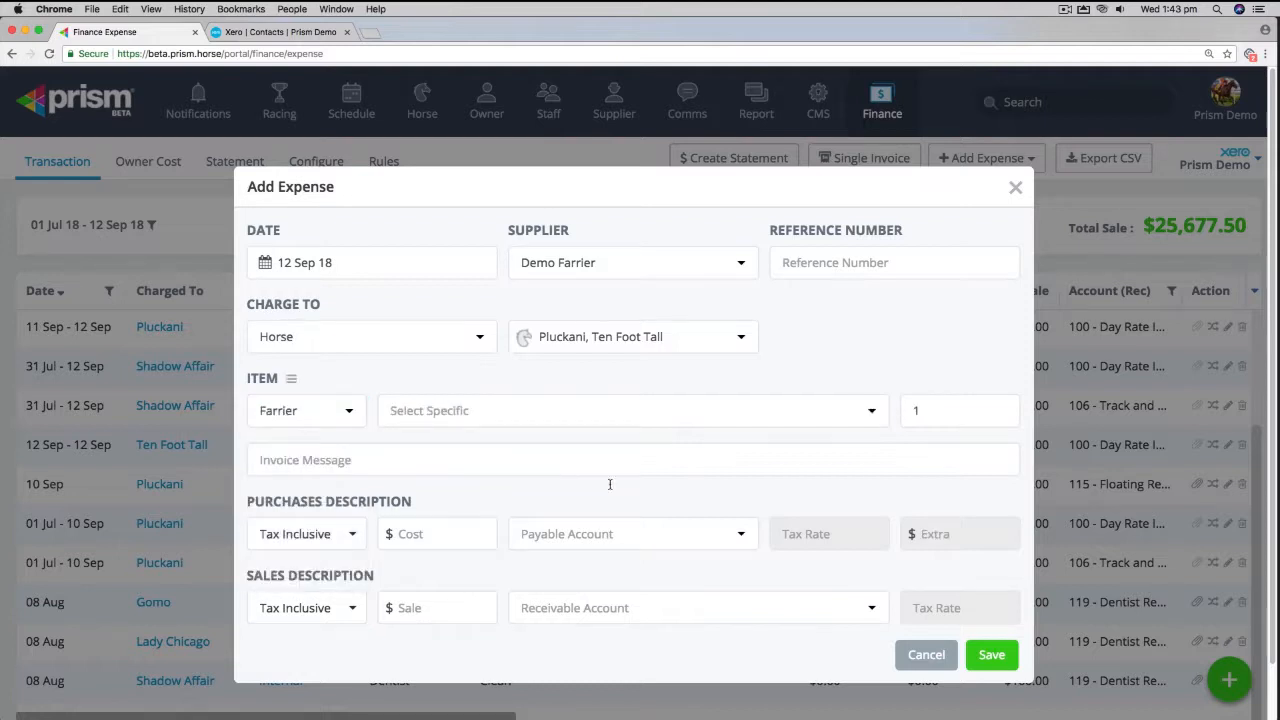
click(872, 411)
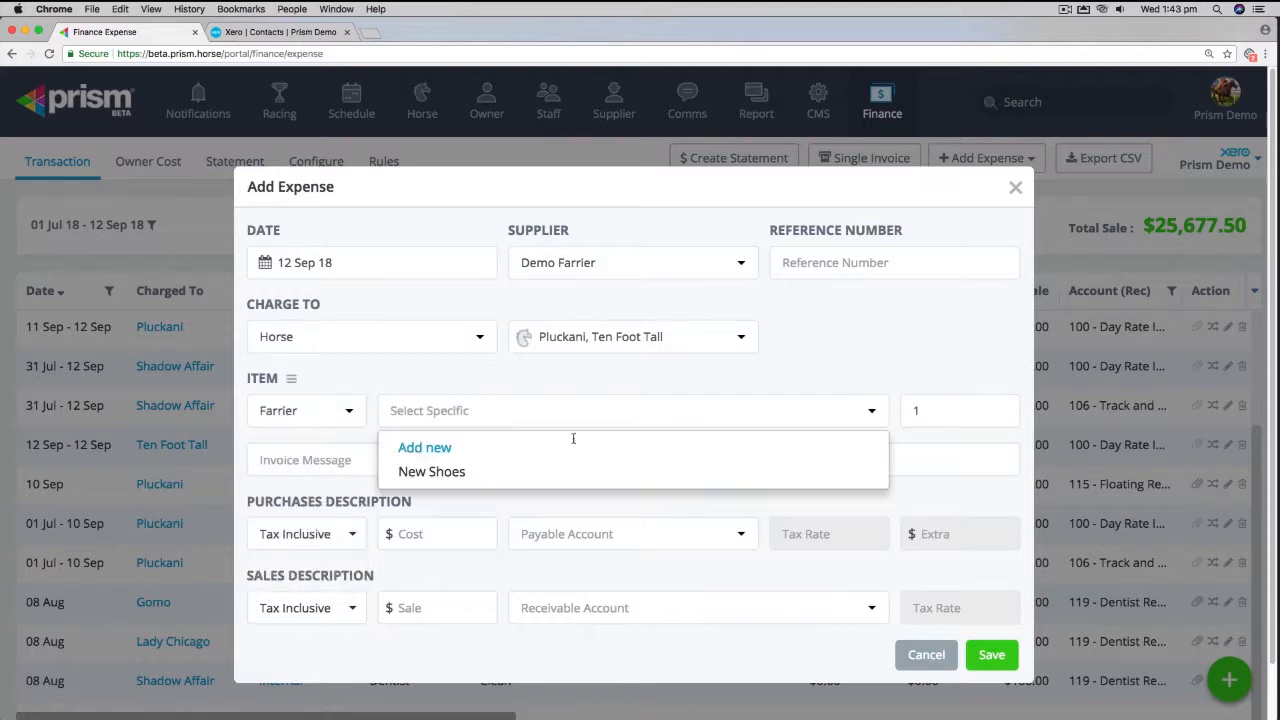
click(432, 472)
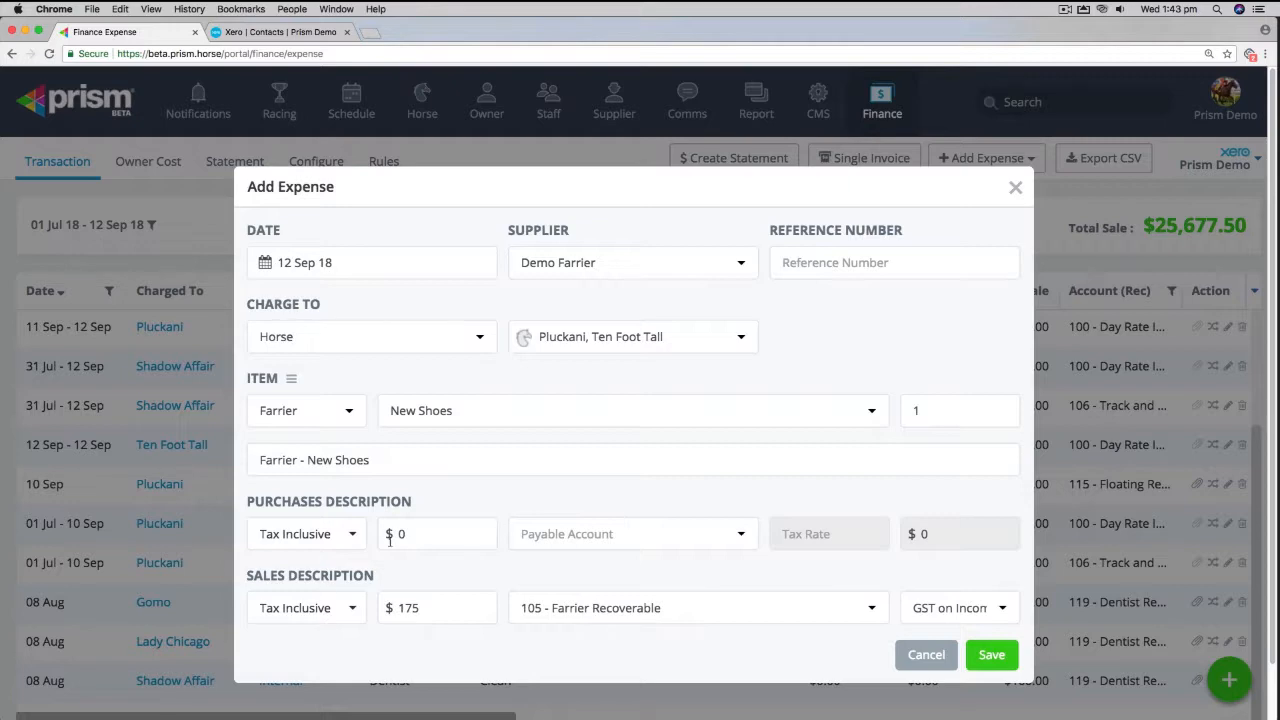
click(992, 656)
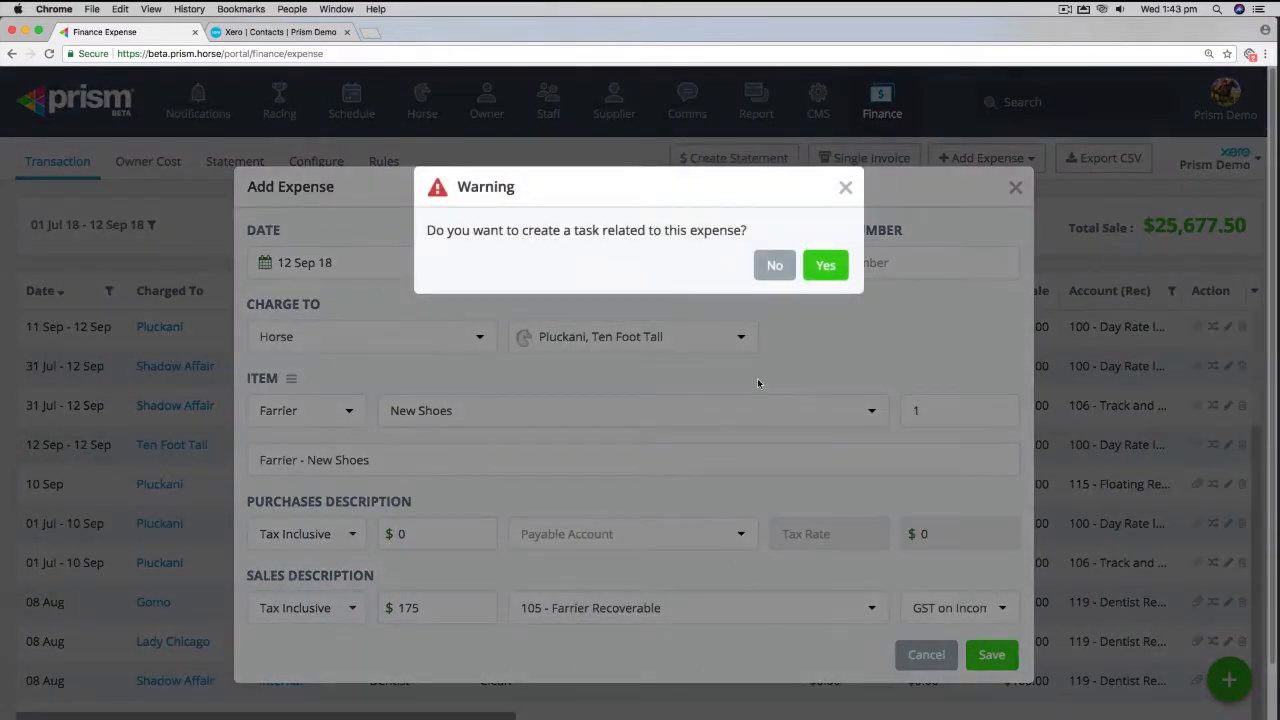
click(825, 267)
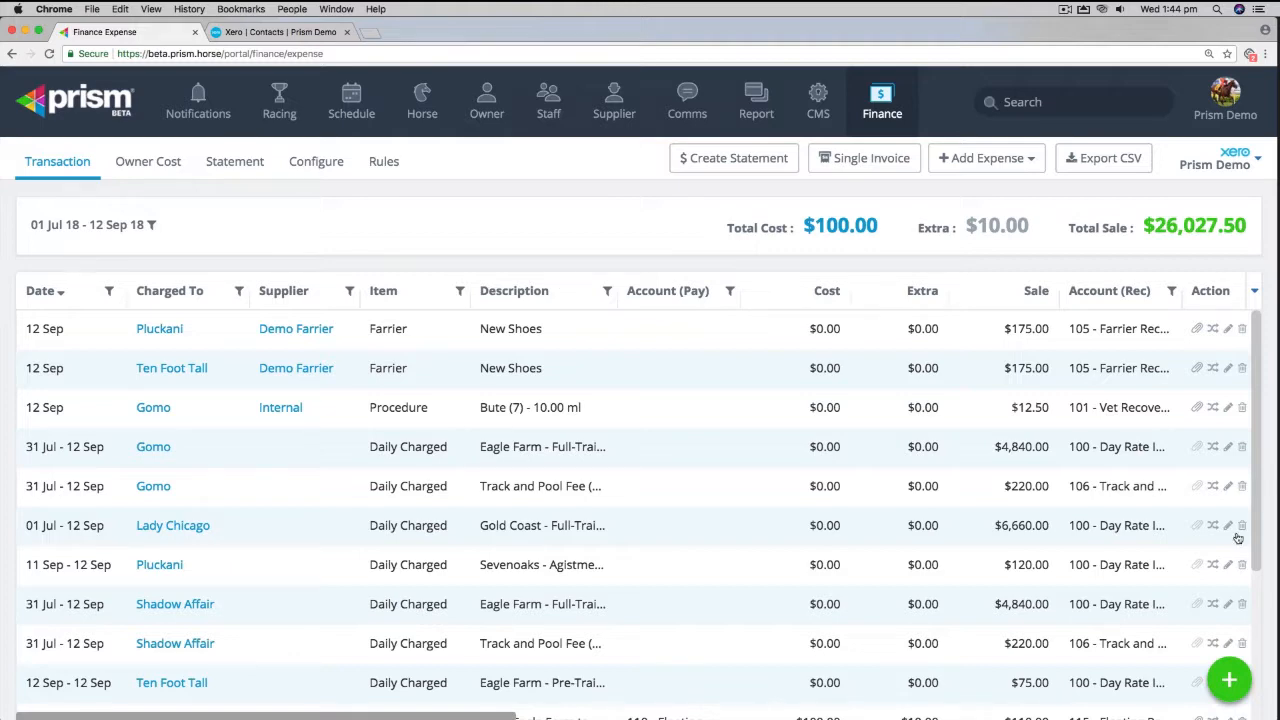
Start a custom expense with the By Race criteria and fill its item from the Post Race Vitamins preset
click(1230, 679)
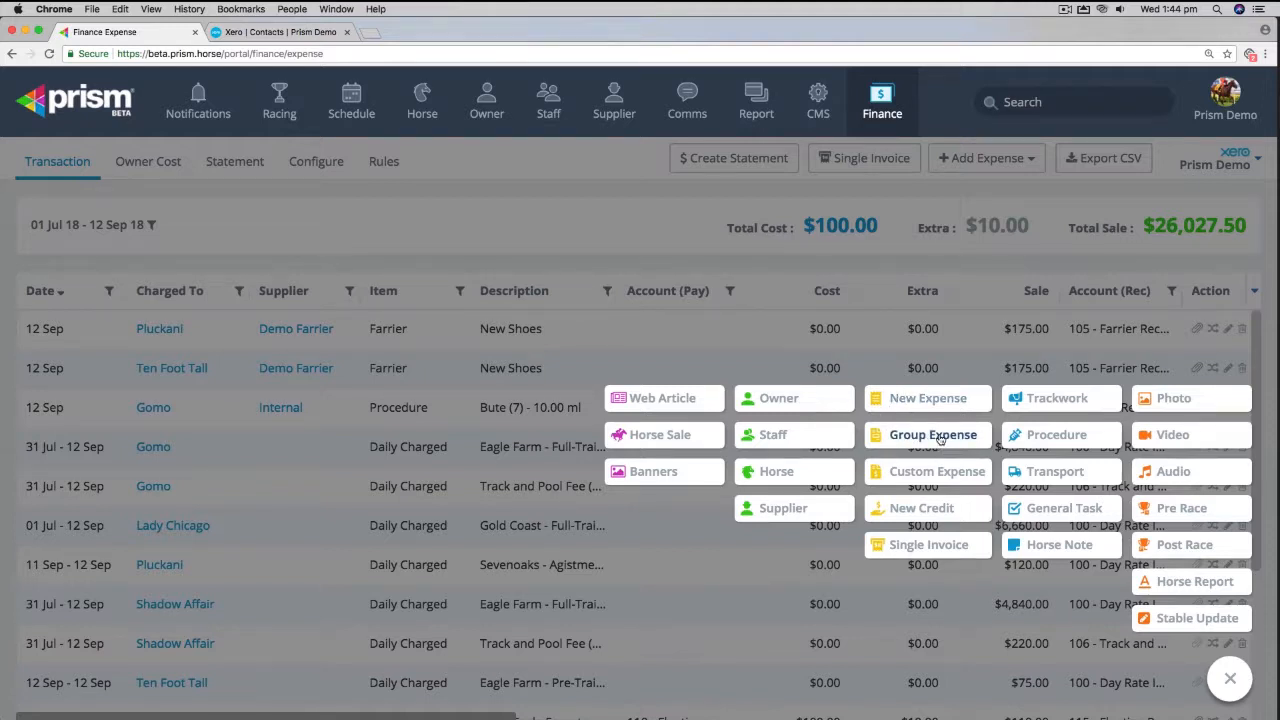
click(903, 474)
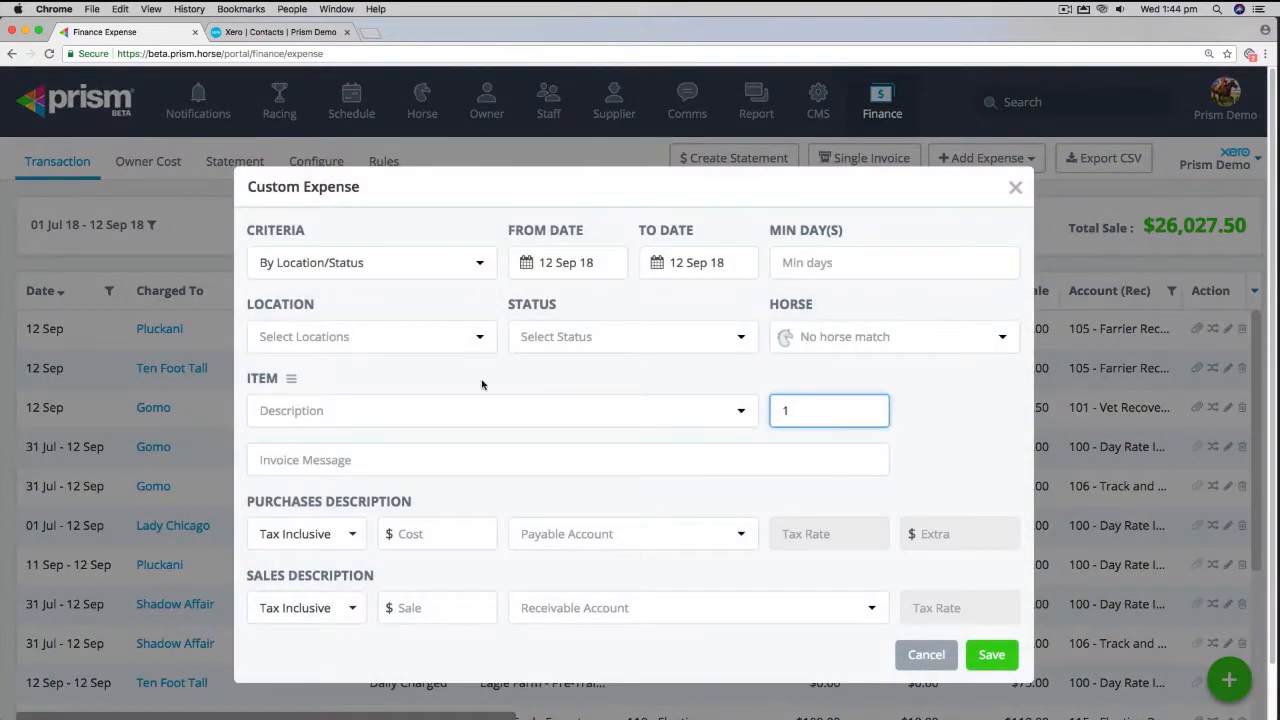
click(478, 264)
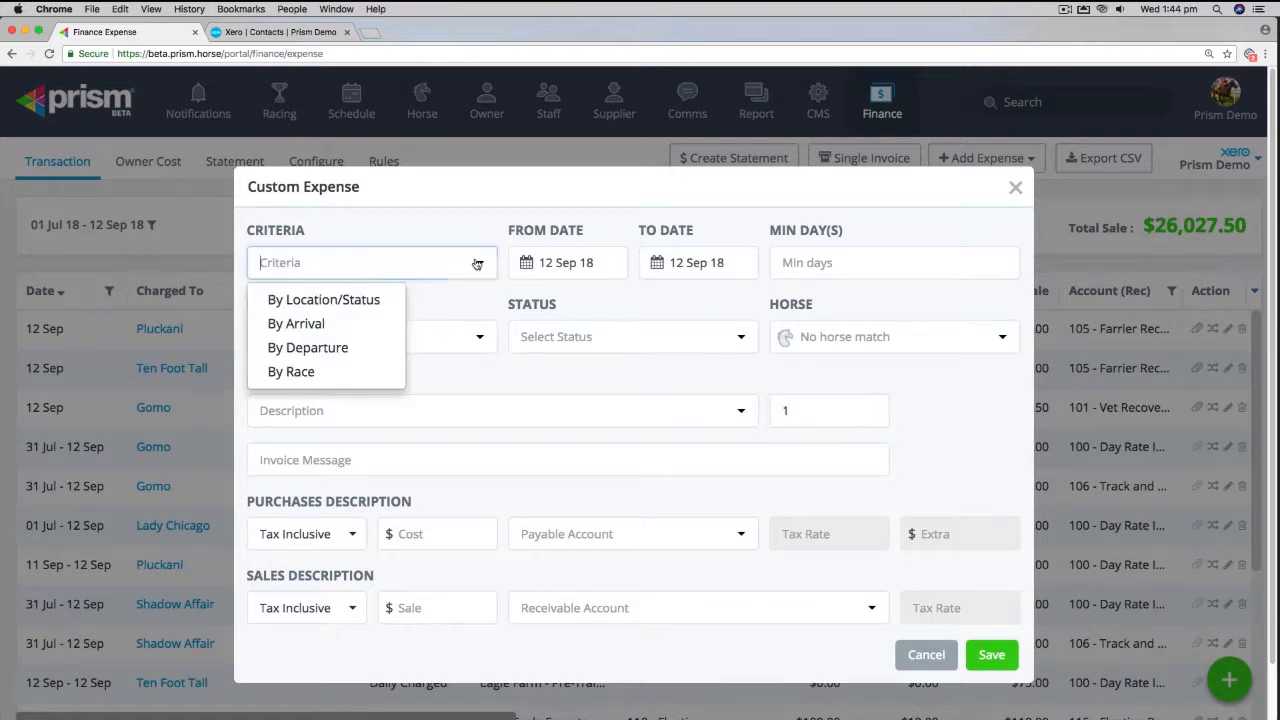
click(298, 374)
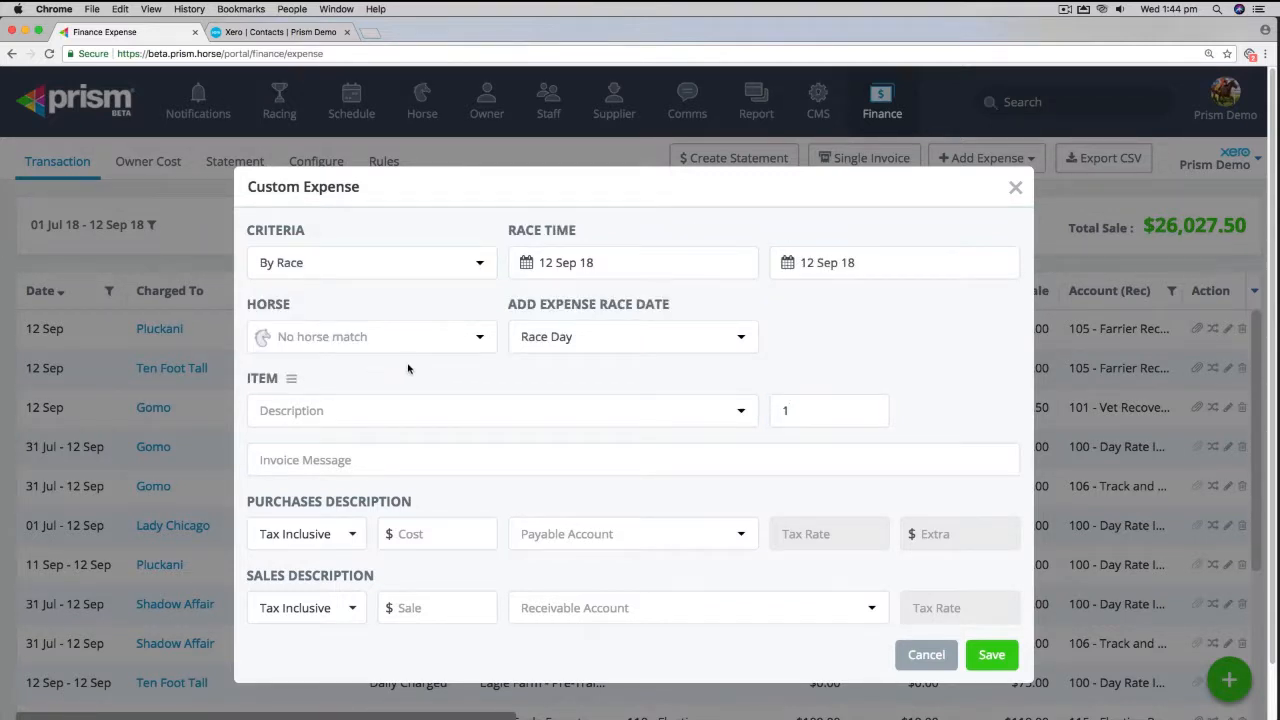
click(293, 379)
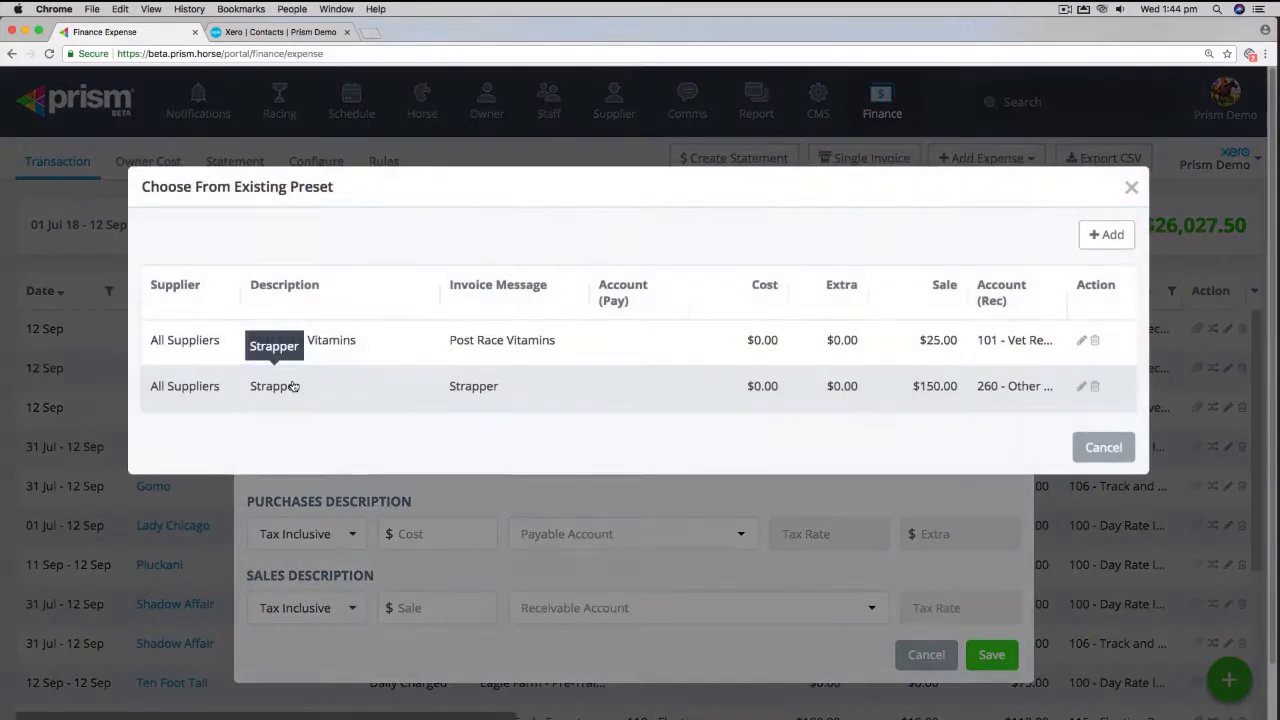
click(453, 345)
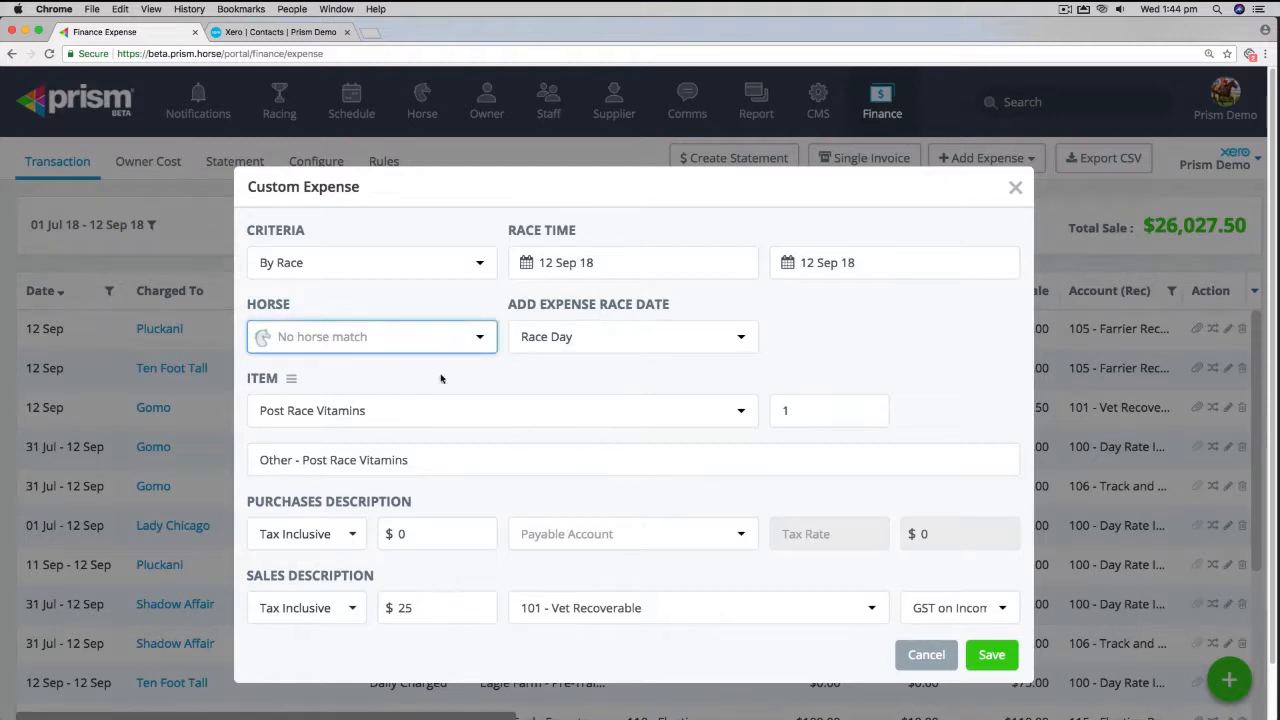
Set the start of the custom expense's race time to 01 Aug 18 and select all horses
click(525, 264)
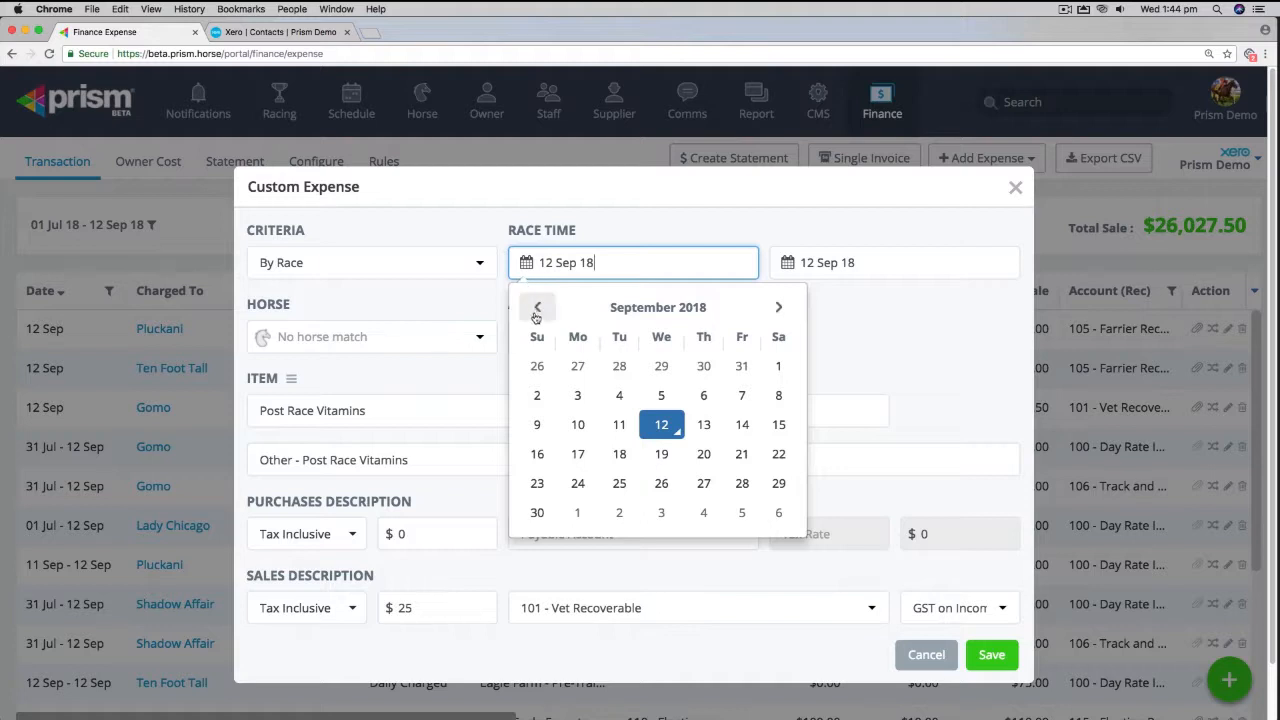
click(539, 309)
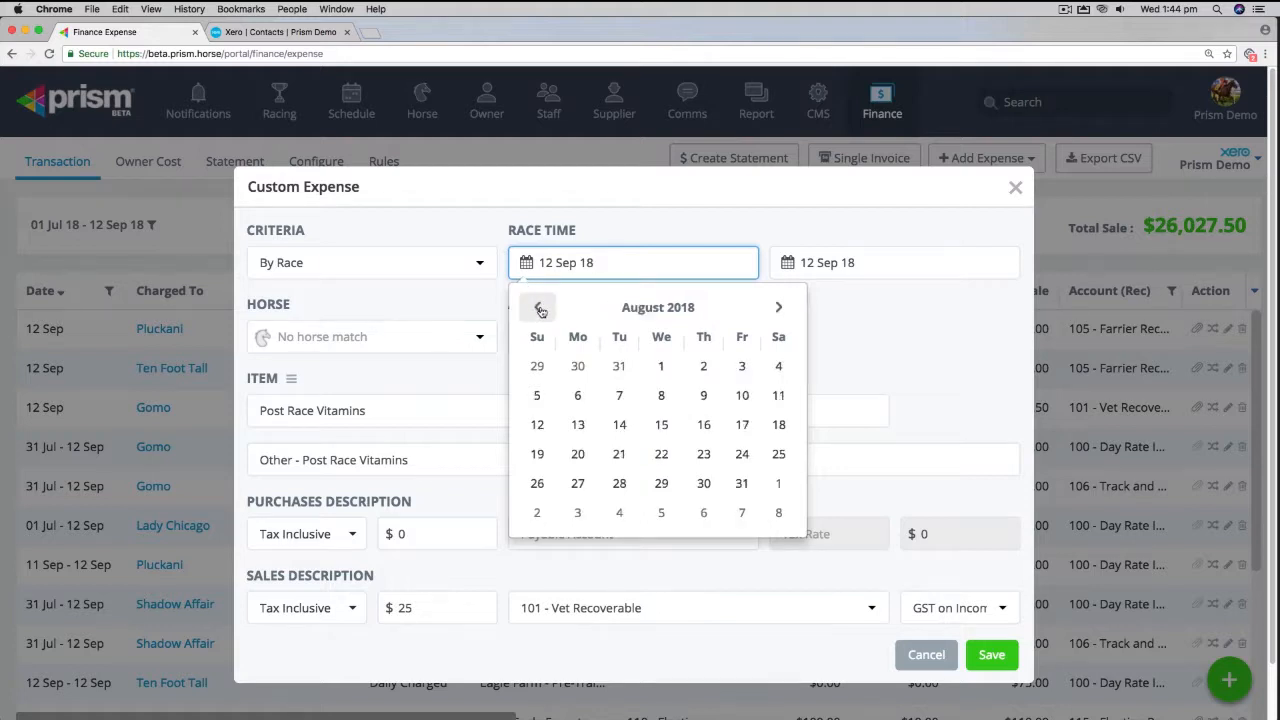
click(661, 366)
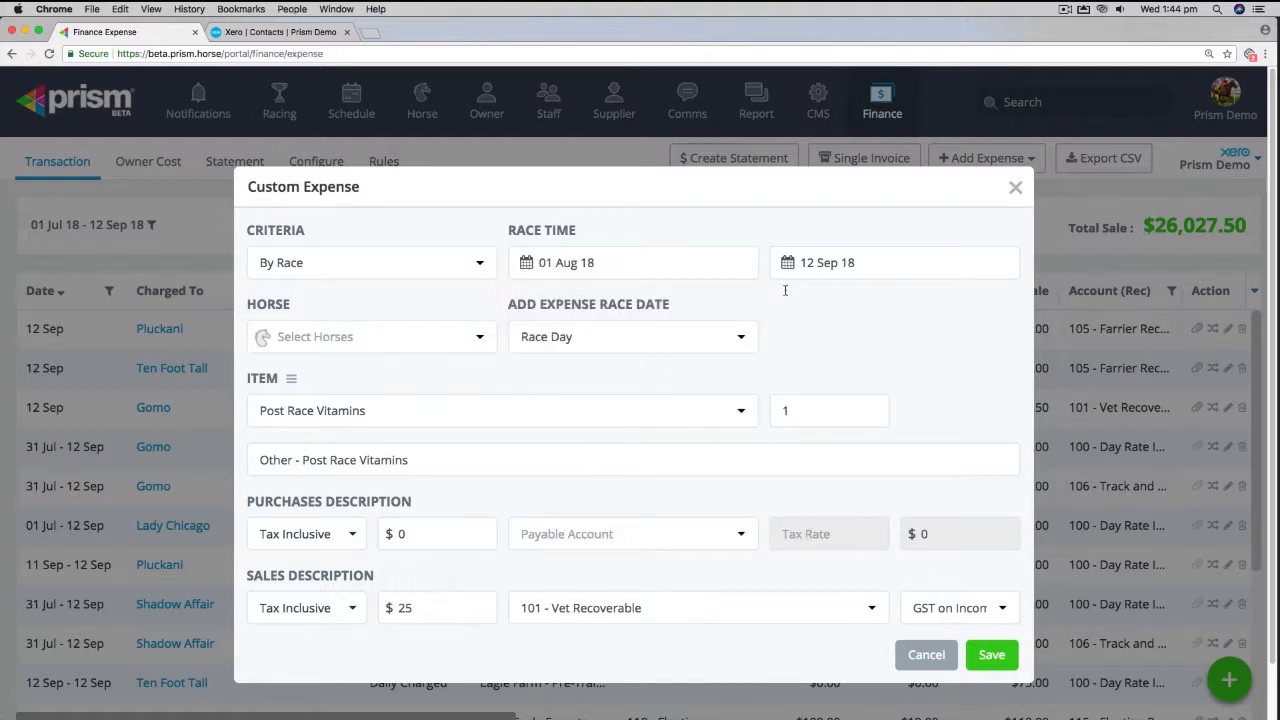
click(482, 340)
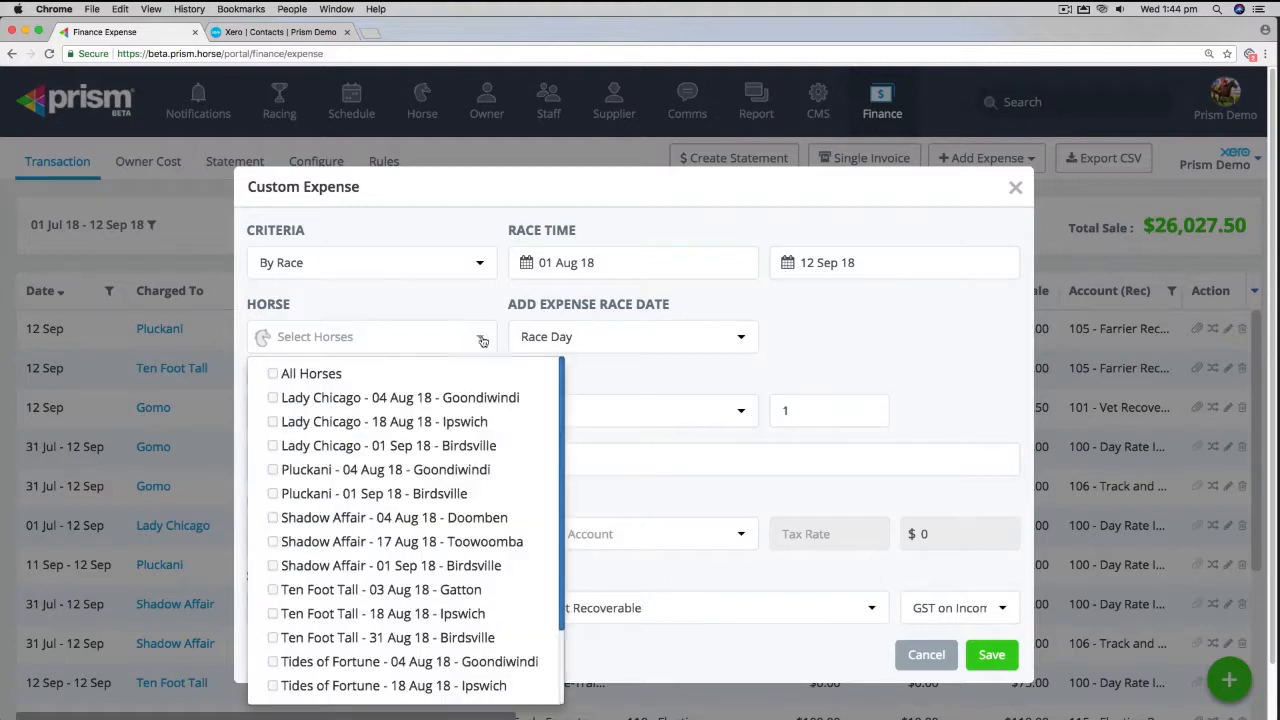
click(273, 374)
click(649, 373)
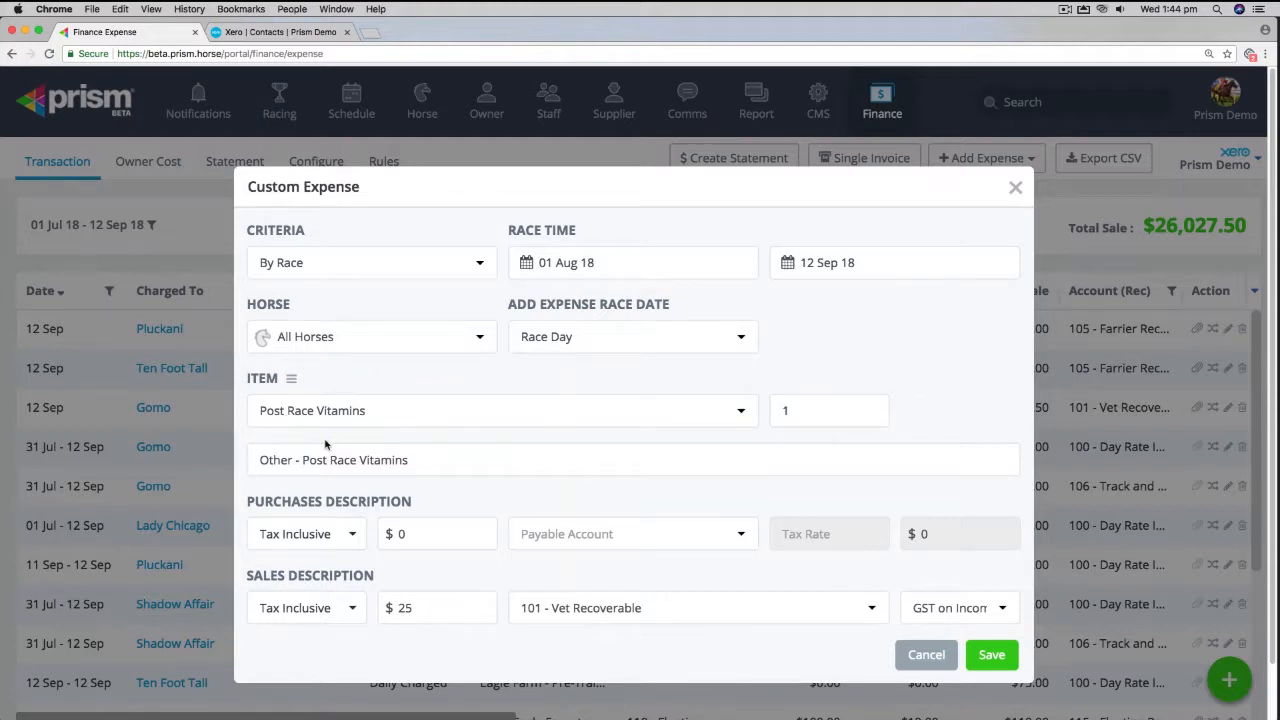
Set the custom expense to be added on Race Day and save it
click(743, 340)
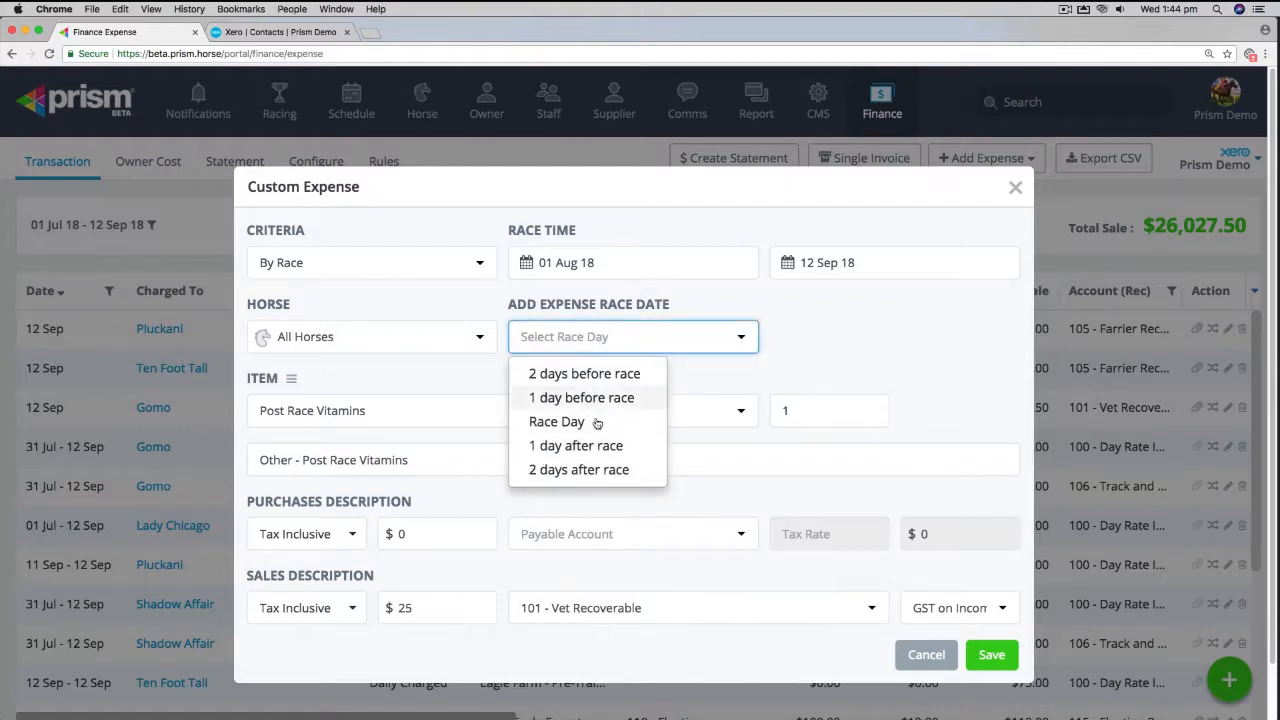
click(585, 424)
scroll(917, 380, down, 2)
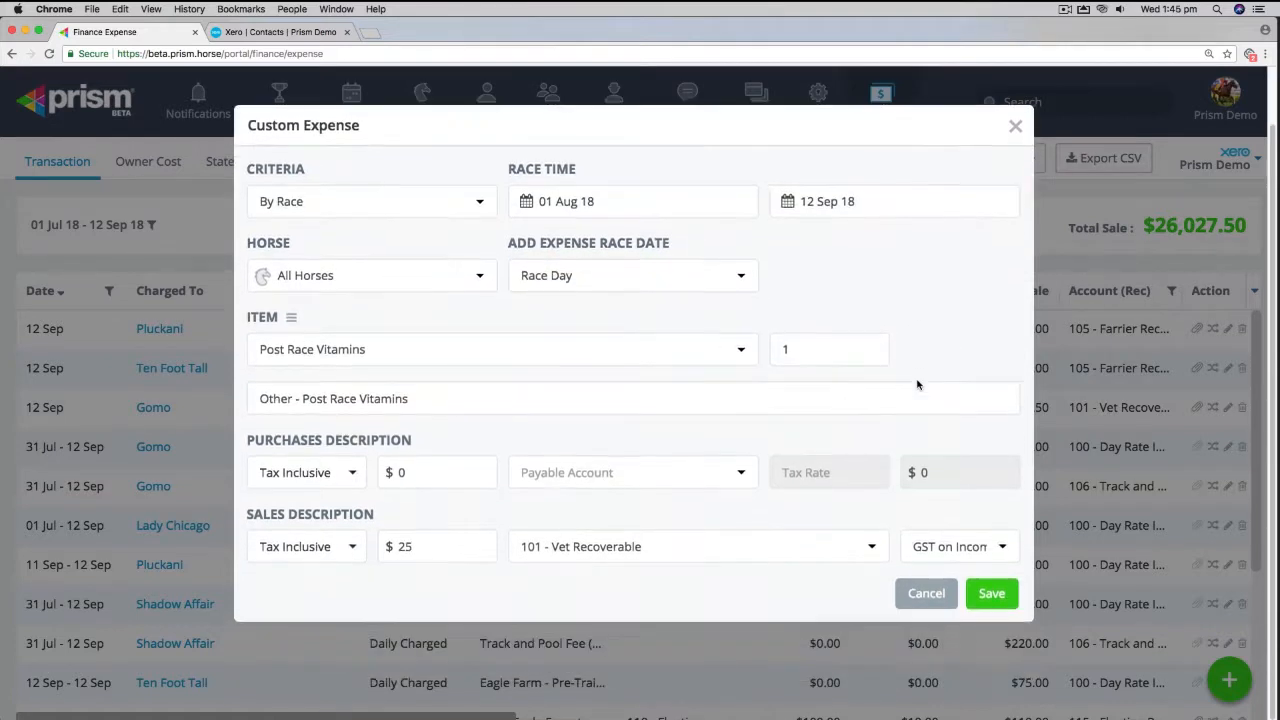
click(987, 595)
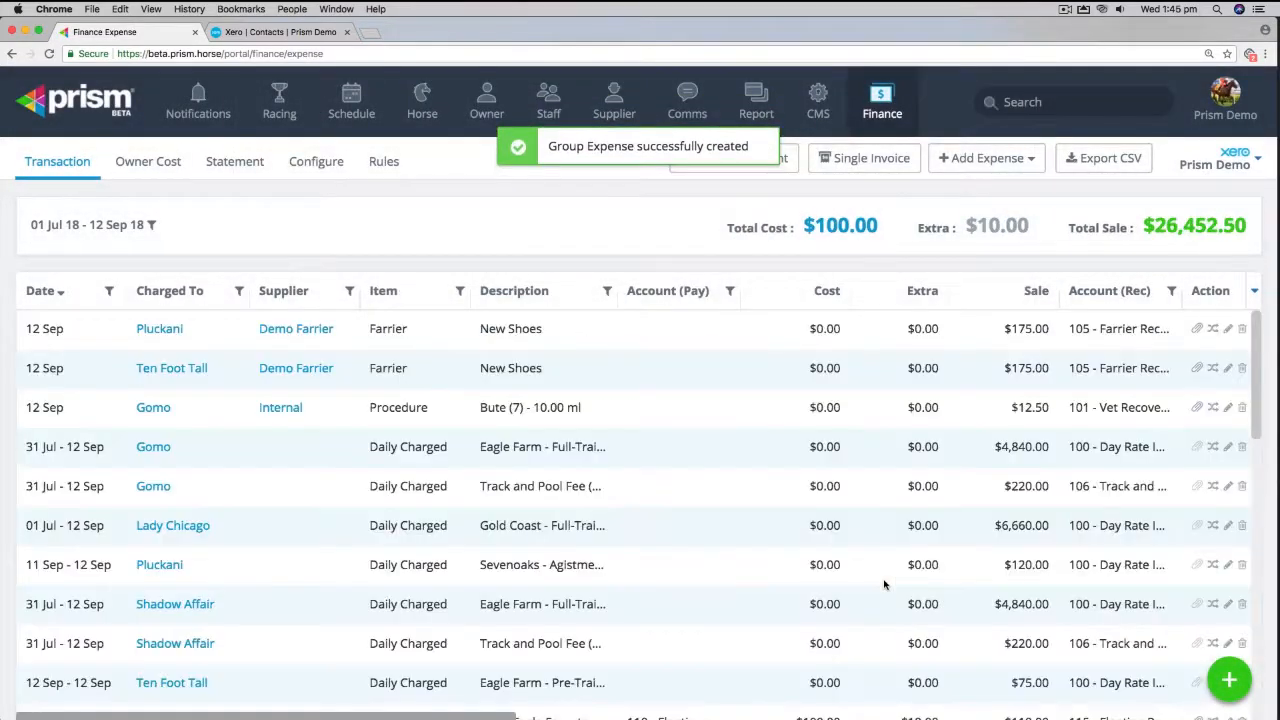
Filter the transactions by the description Post Race Vitamins and review the charges for each horse and race date
scroll(608, 552, down, 10)
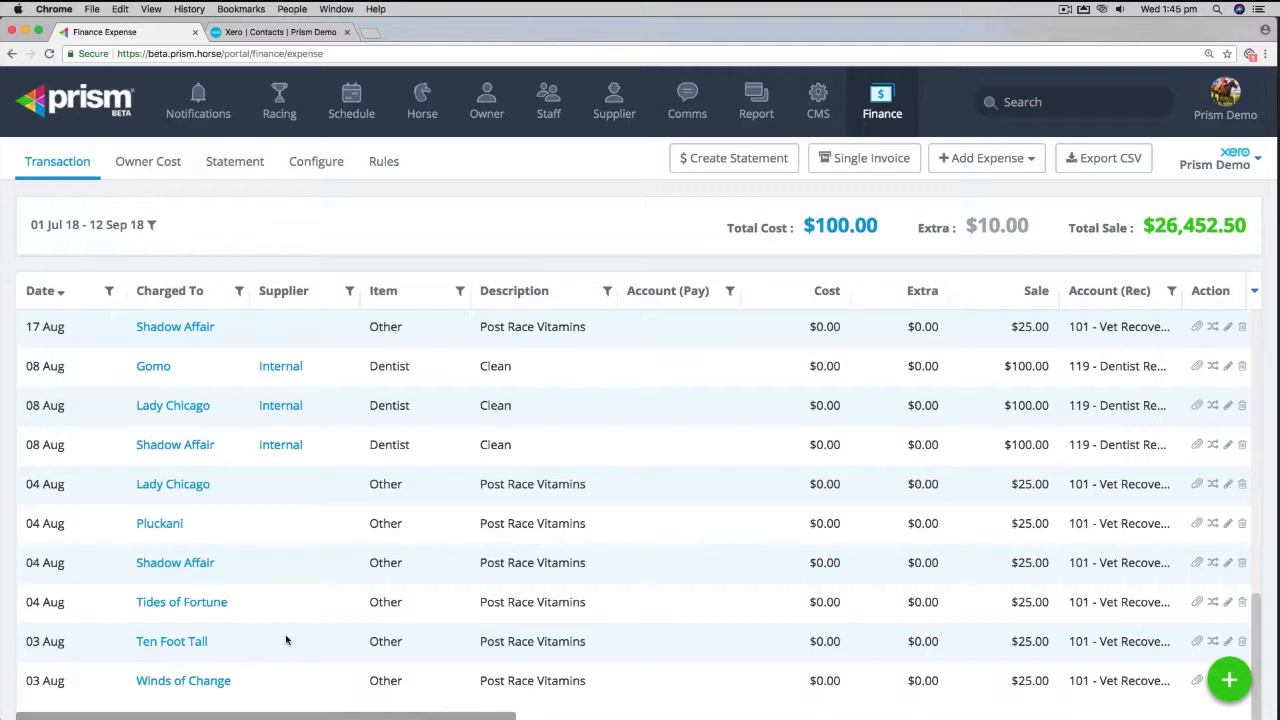
click(607, 291)
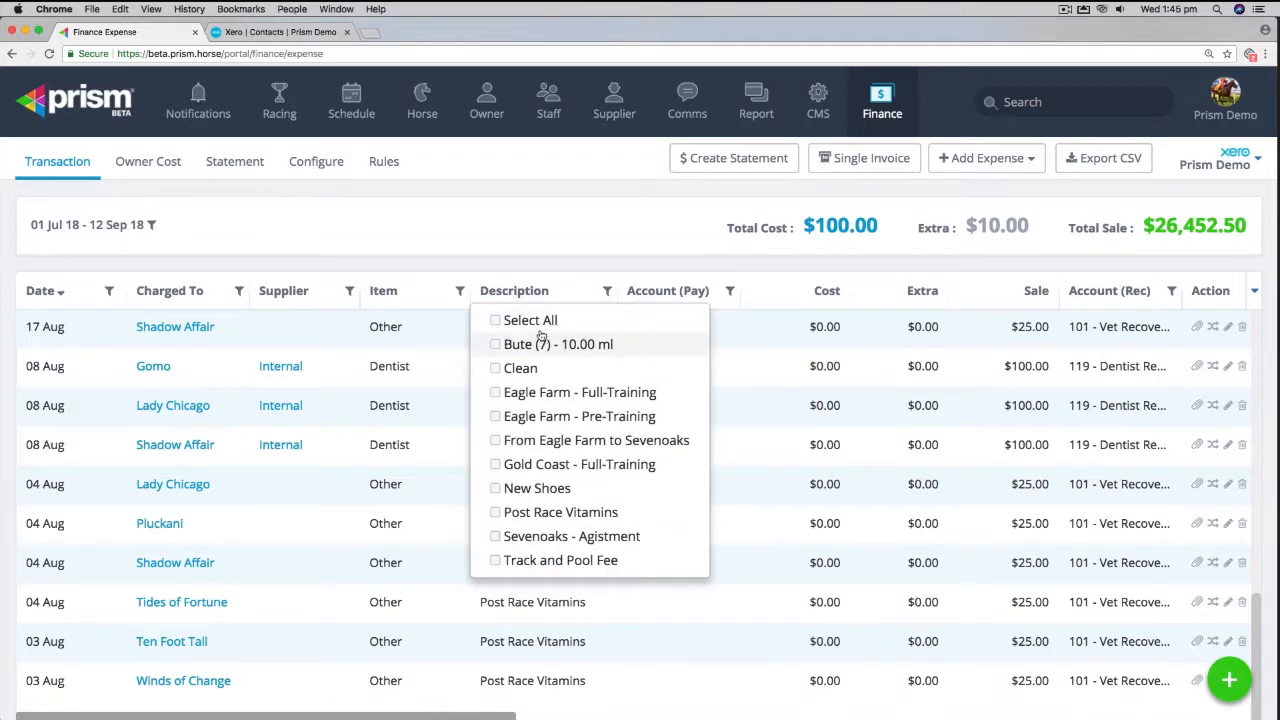
click(532, 514)
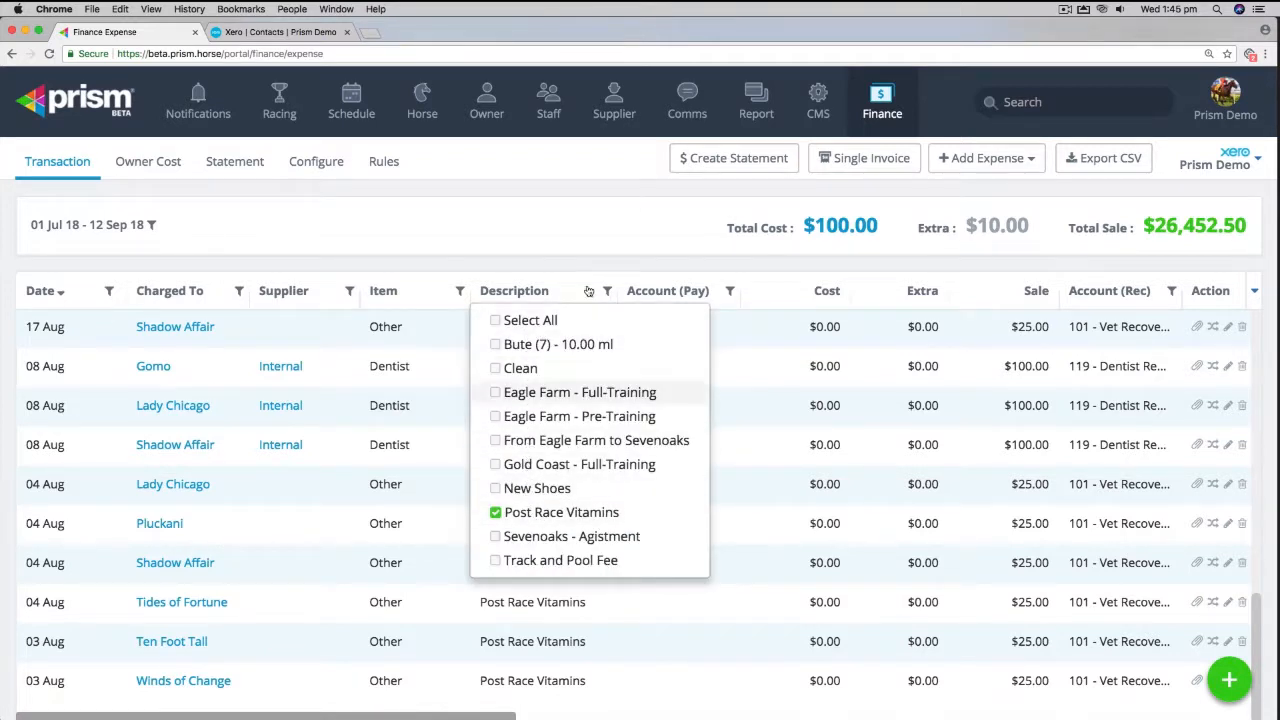
click(607, 231)
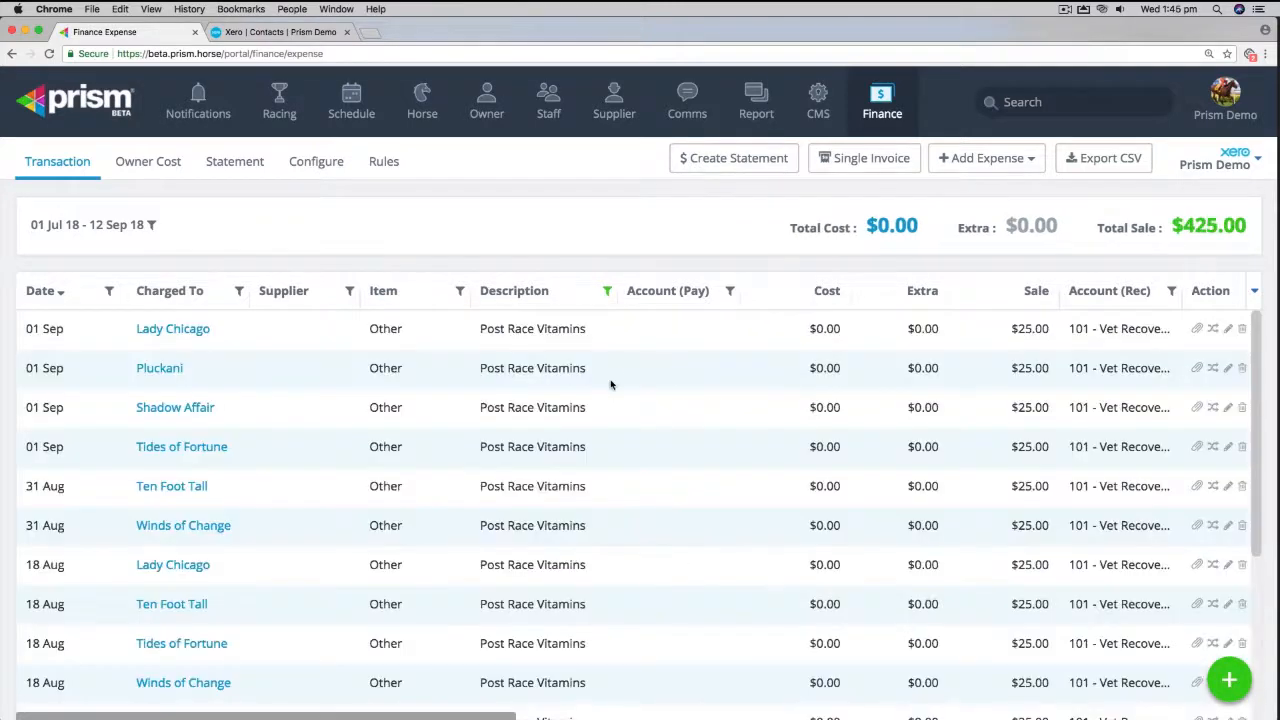
scroll(615, 383, down, 5)
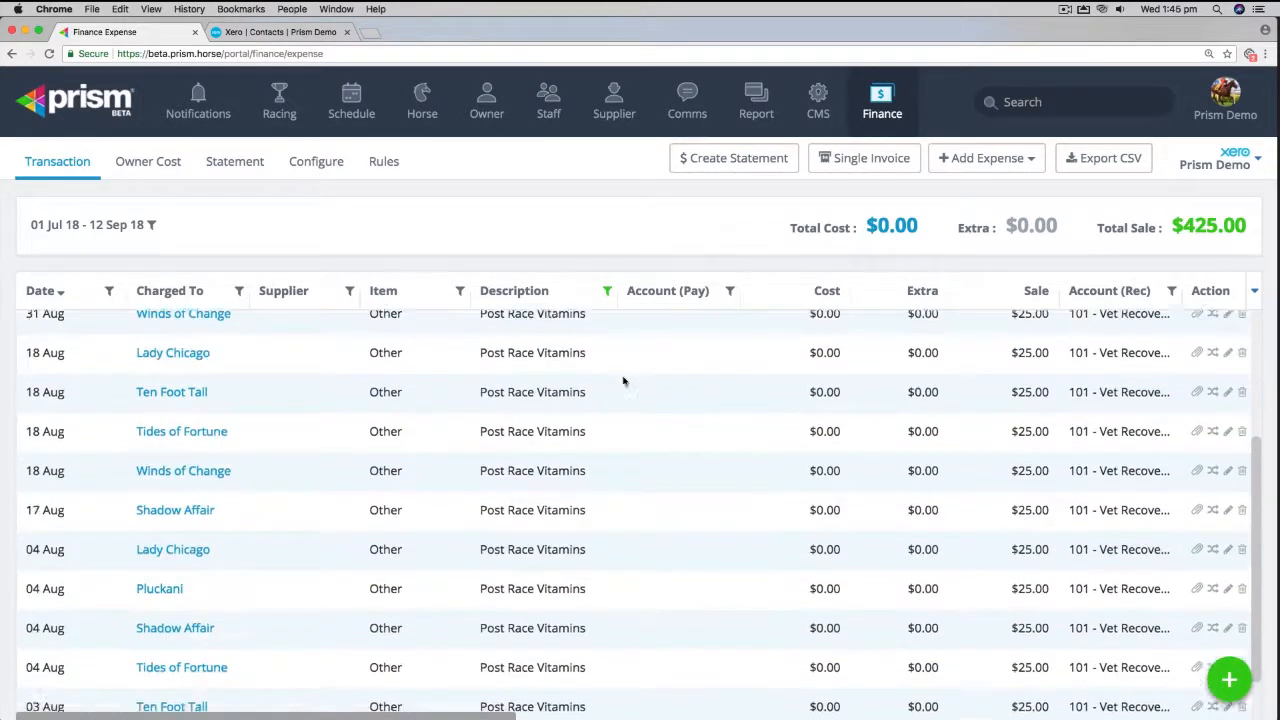
scroll(620, 381, up, 5)
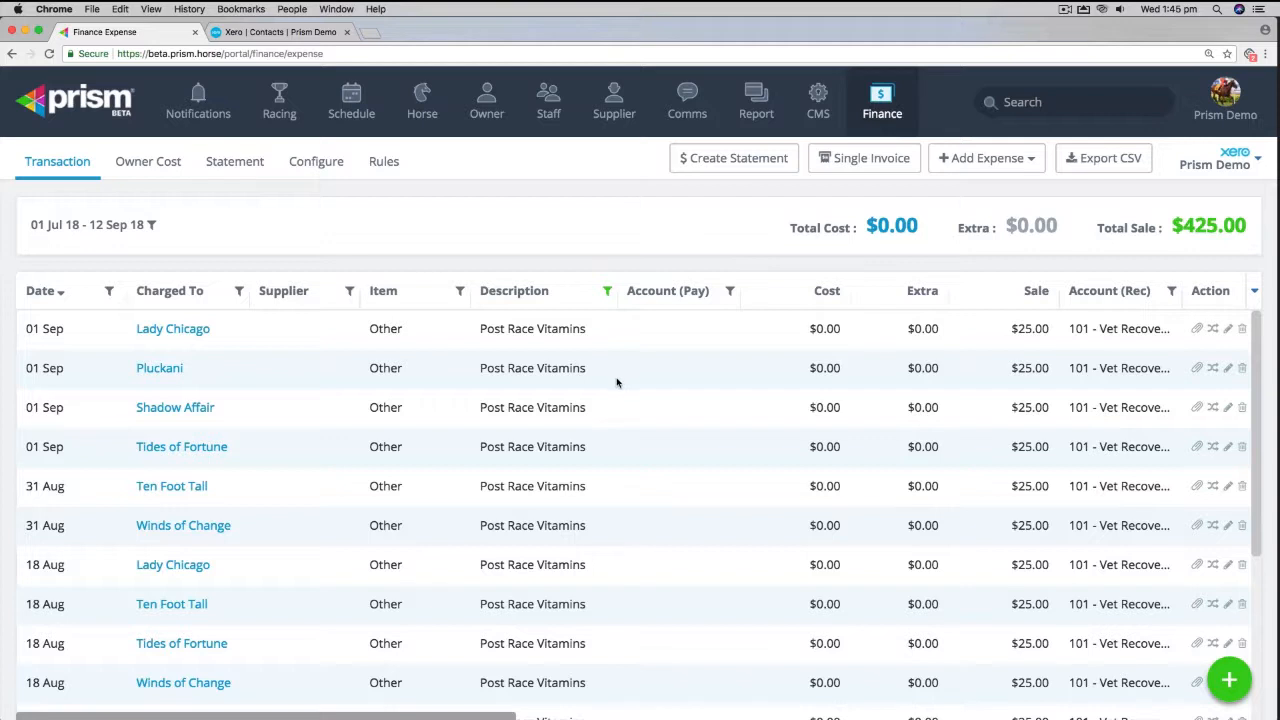
Clear the Post Race Vitamins description filter from the transactions
click(607, 291)
click(549, 321)
click(420, 235)
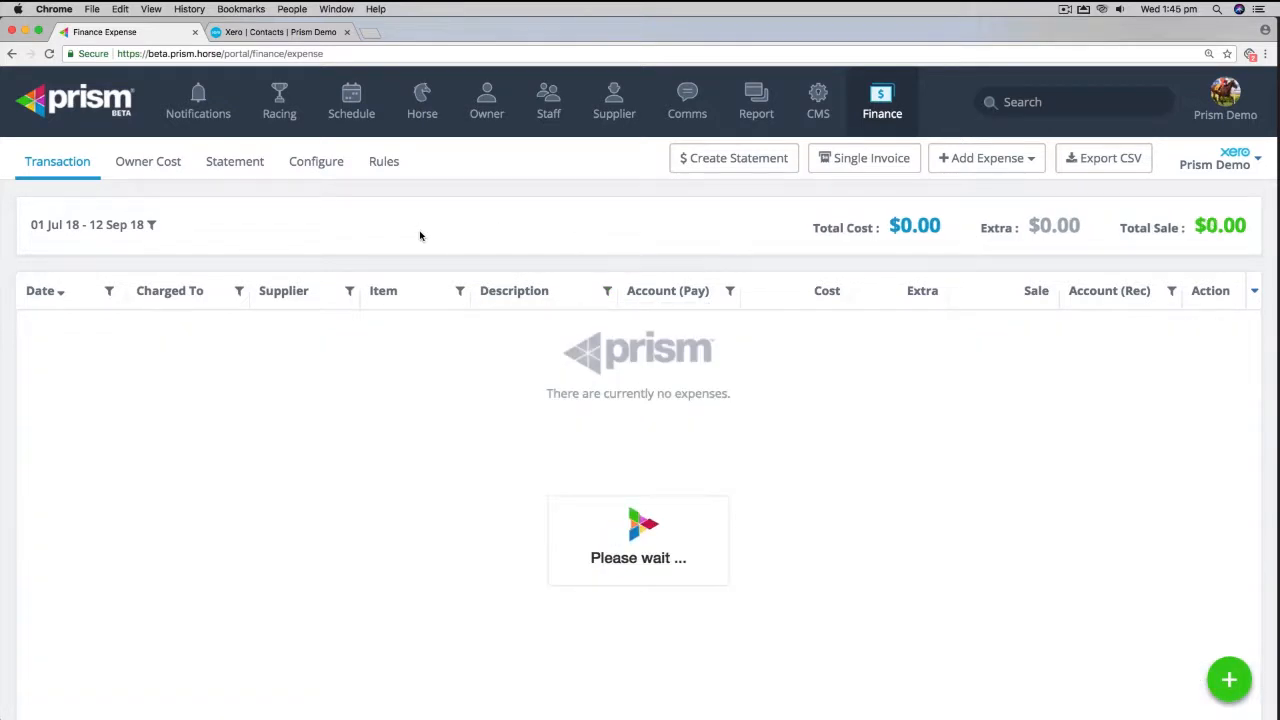